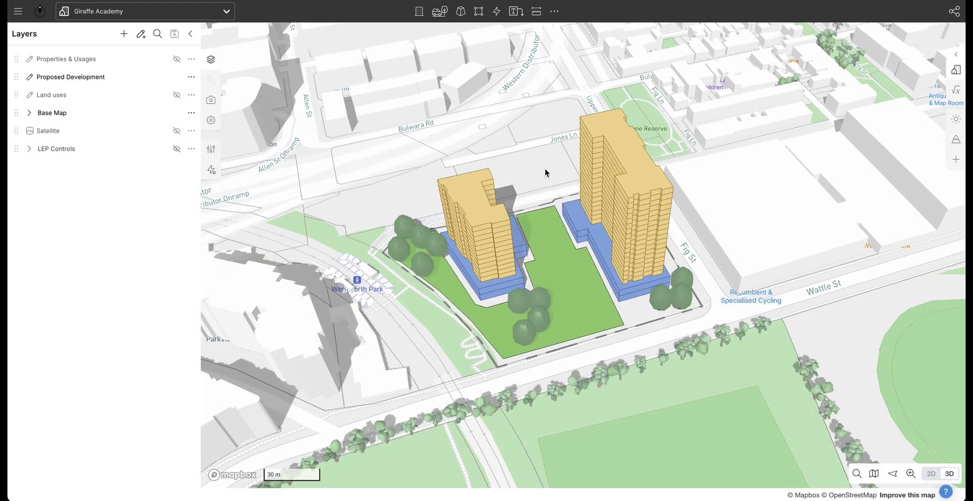
# Examine the proposed development's two towers, podiums and landscaped area from several angles in 3D
pyautogui.moveTo(545, 170); pyautogui.dragTo(536, 155, button='right')
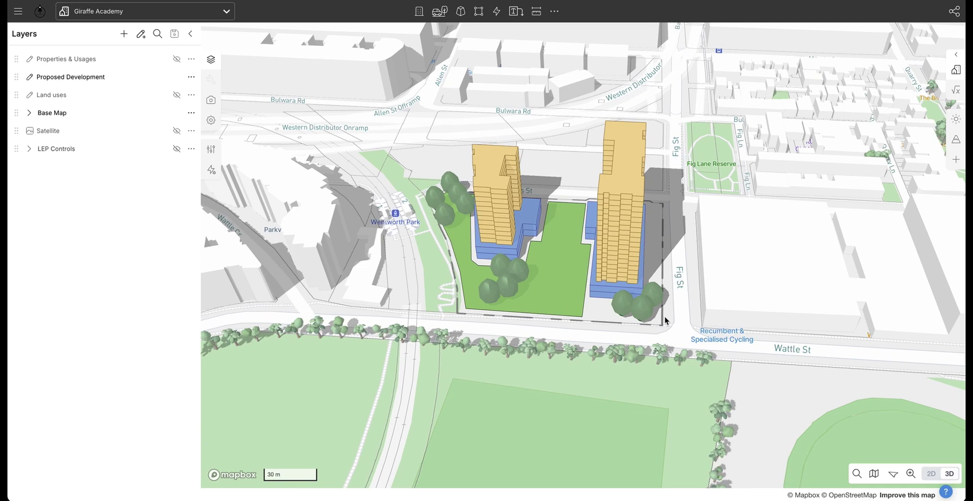
pyautogui.moveTo(683, 317); pyautogui.dragTo(697, 137, button='right')
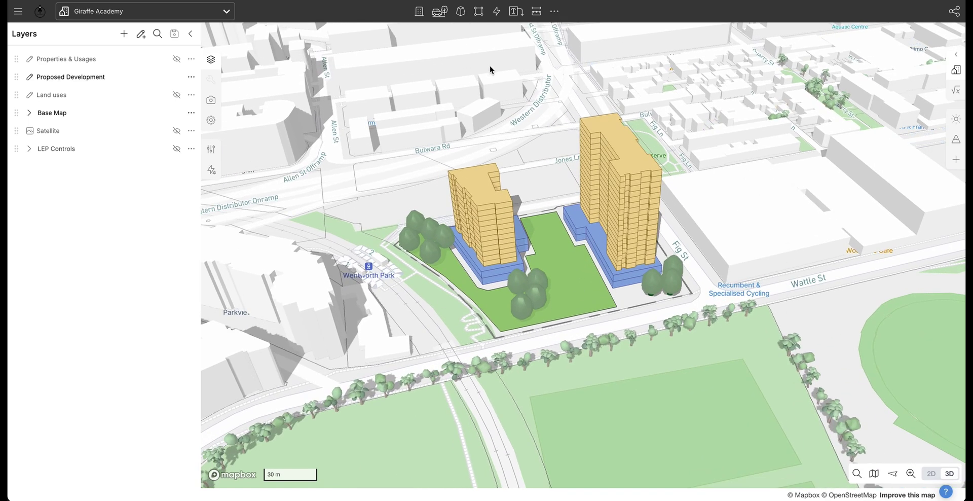
pyautogui.moveTo(617, 202); pyautogui.dragTo(643, 202, button='right')
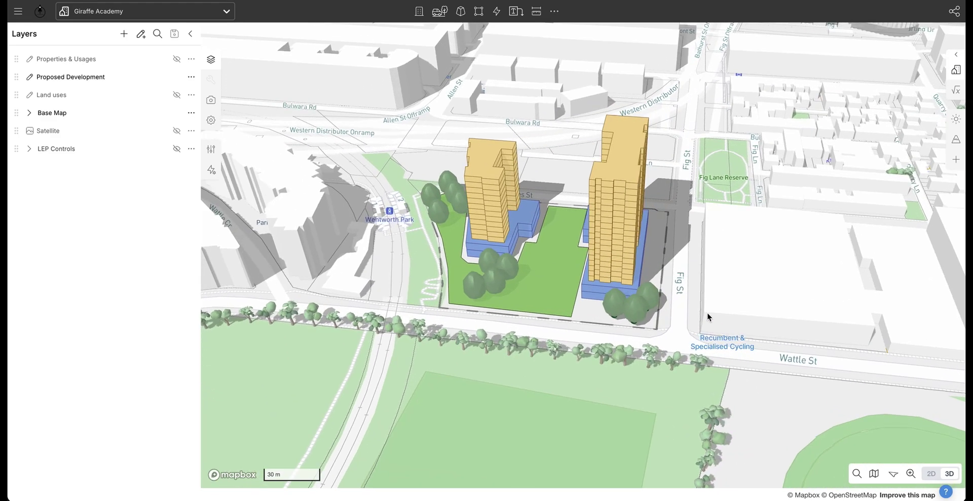
pyautogui.moveTo(695, 294); pyautogui.dragTo(688, 303, button='right')
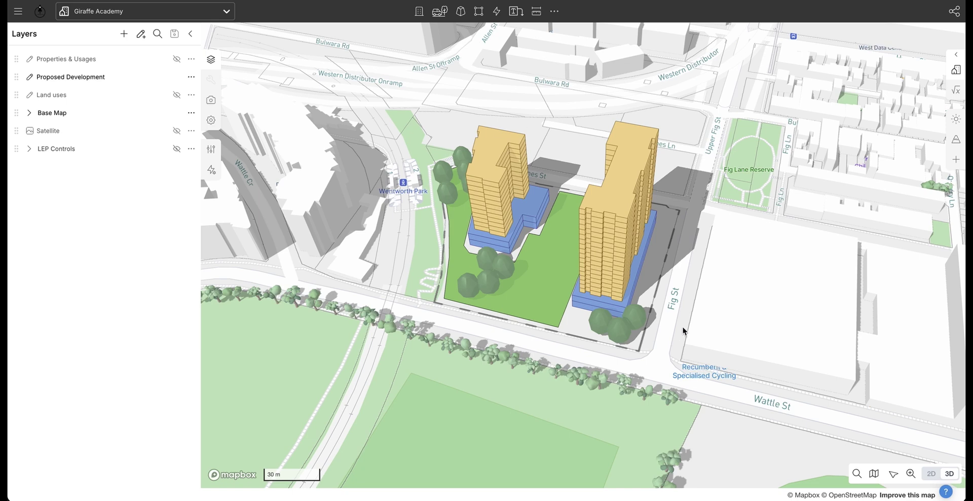
pyautogui.moveTo(613, 313); pyautogui.dragTo(582, 282, button='right')
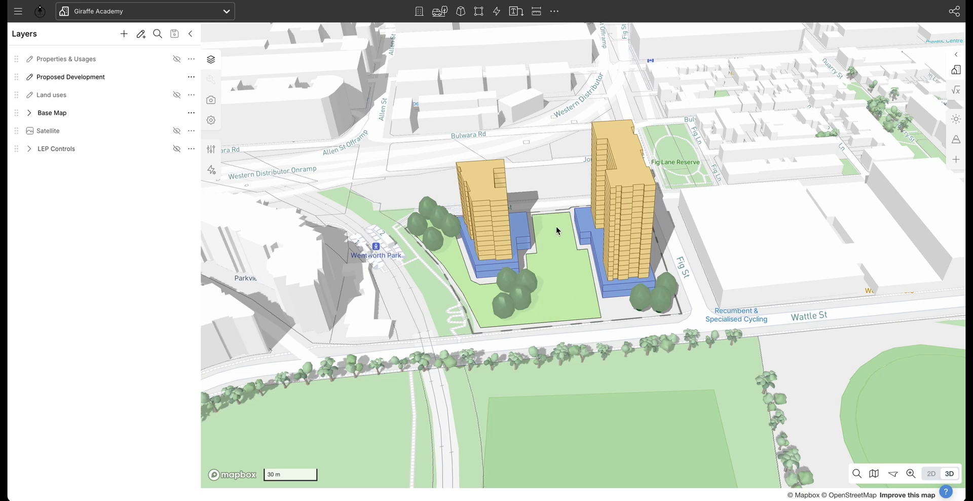
pyautogui.scroll(2, 557, 230)
pyautogui.moveTo(556, 230); pyautogui.dragTo(570, 244, button='right')
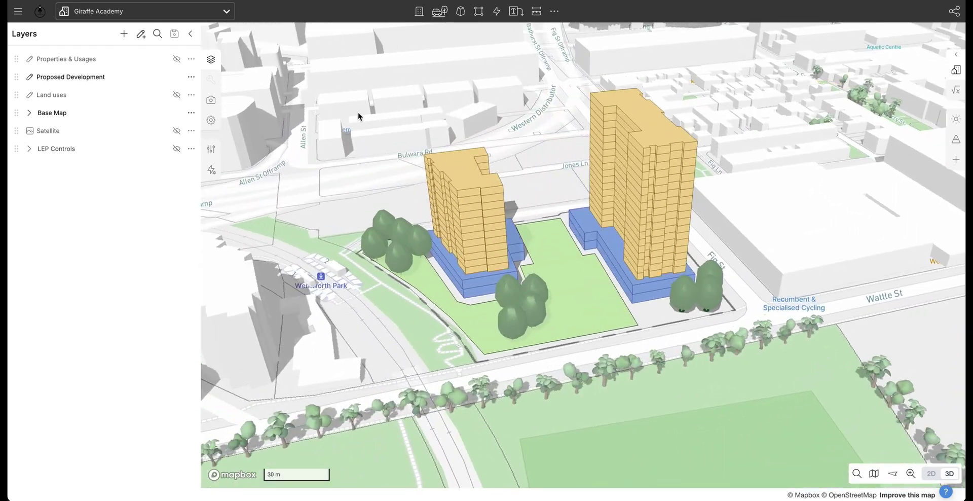
pyautogui.moveTo(657, 314); pyautogui.dragTo(607, 143, button='right')
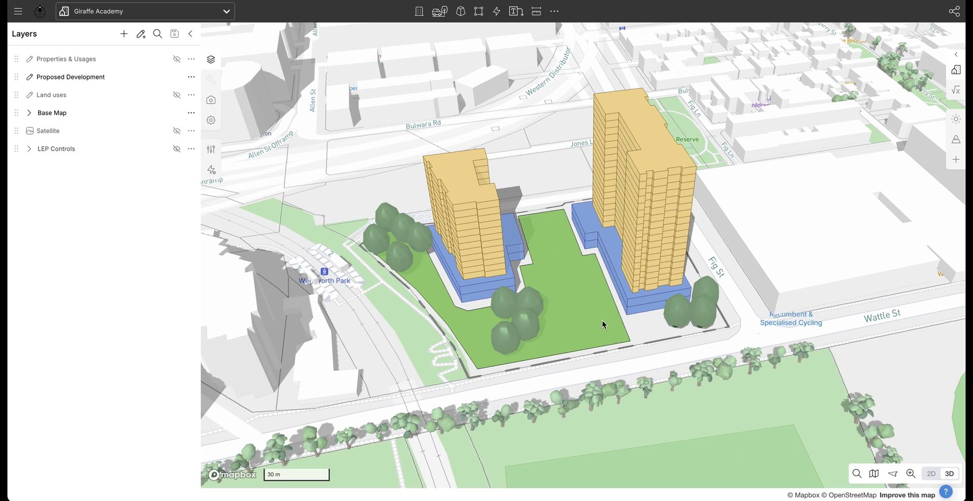
pyautogui.moveTo(603, 325); pyautogui.dragTo(597, 293, button='right')
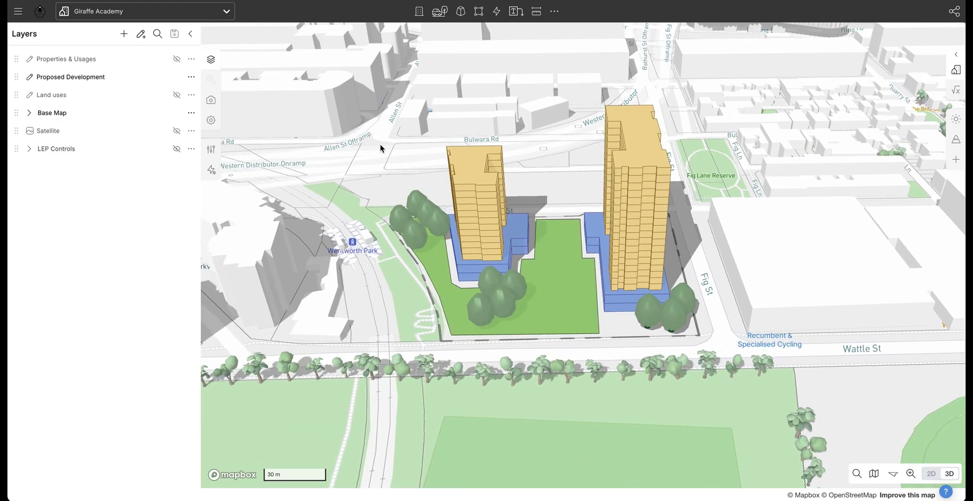
# Duplicate the Proposed Development layer and rename the copy as Option 02
pyautogui.click(31, 77)
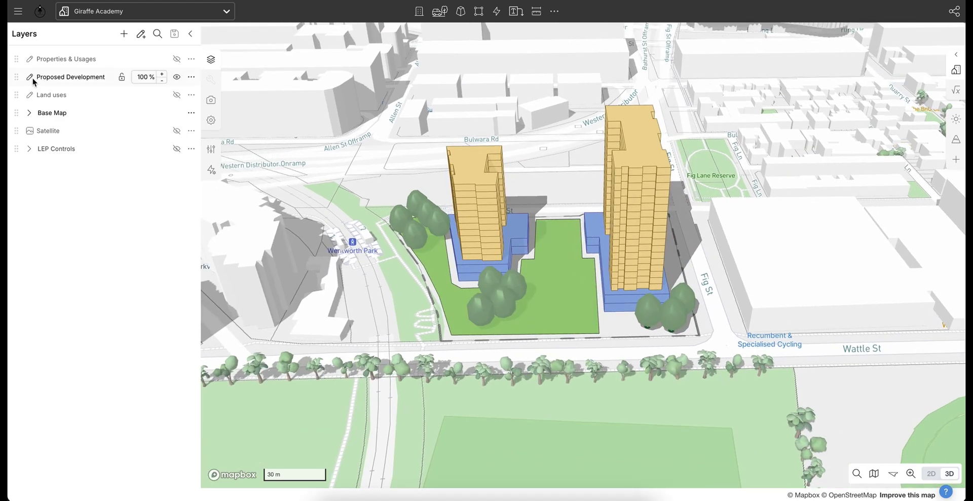
pyautogui.click(191, 77)
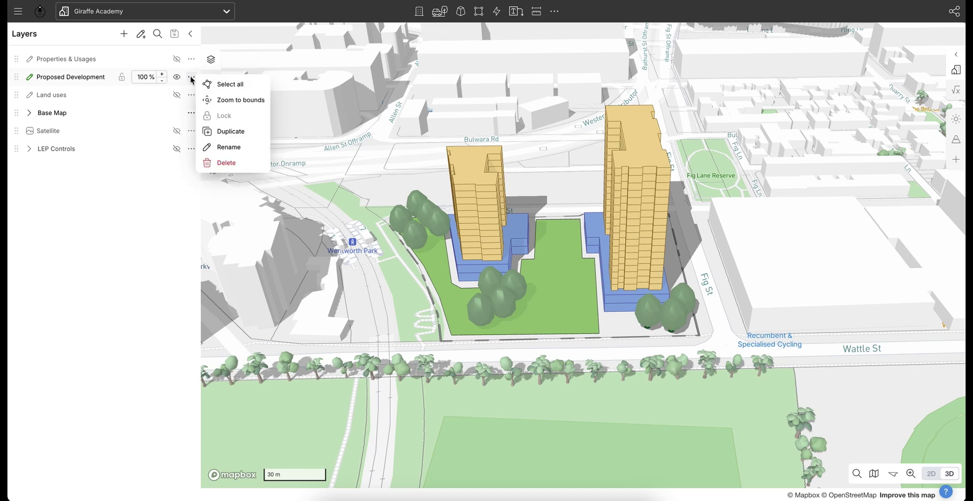
pyautogui.click(241, 134)
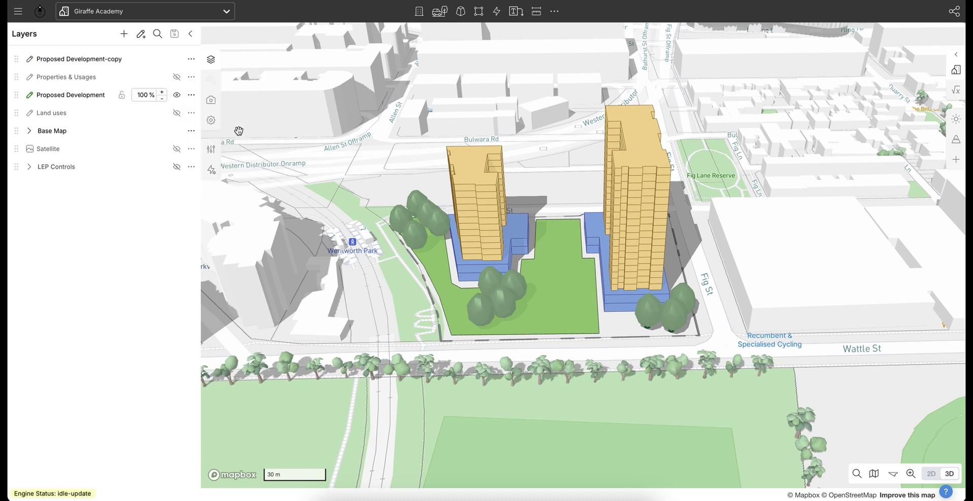
pyautogui.doubleClick(87, 59)
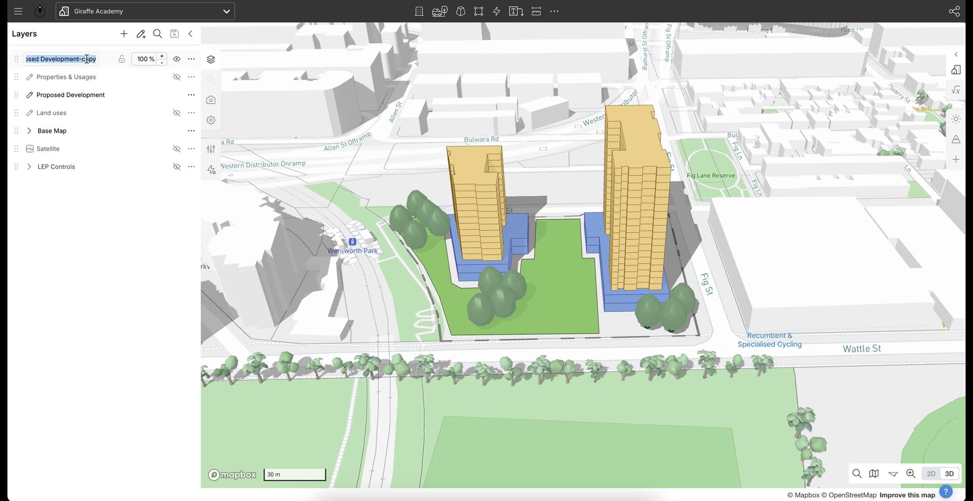
pyautogui.write('Option 02')
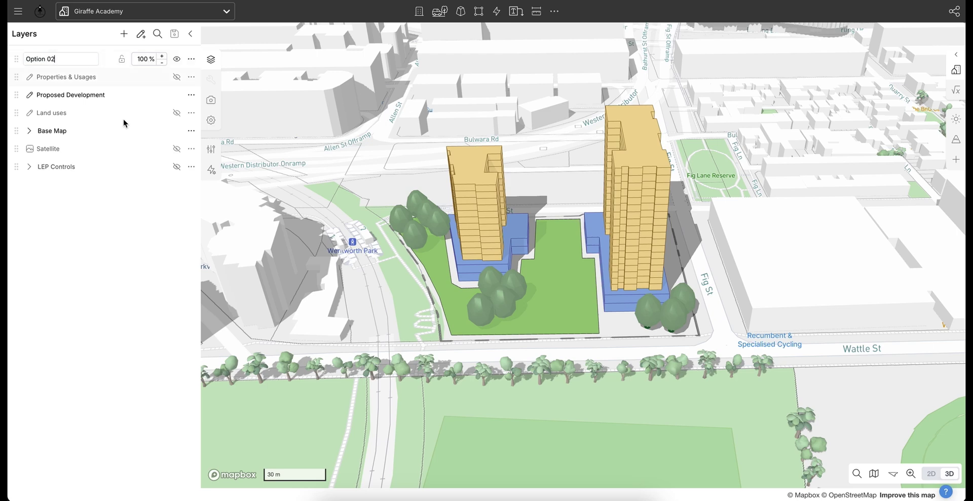
pyautogui.press('Return')
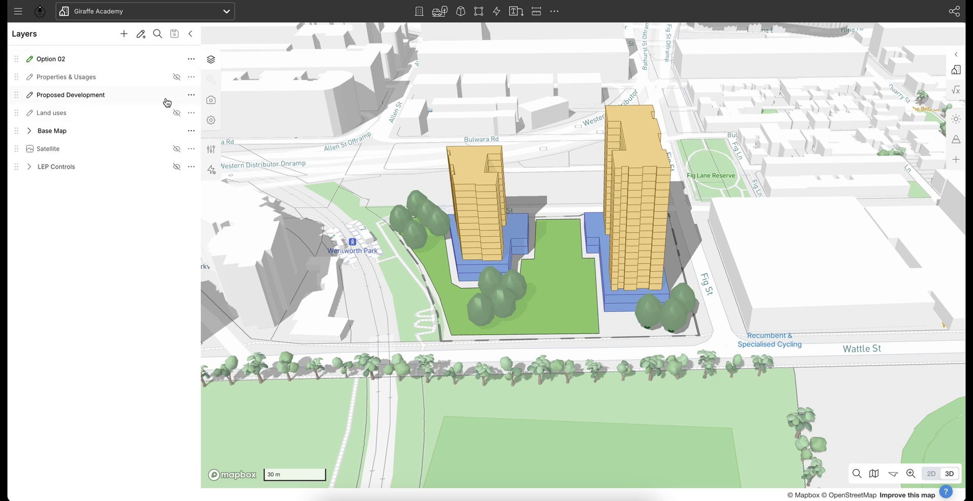
# Hide the Proposed Development layer and delete the tower and podium nearest Fig St from the Option 02 layer
pyautogui.moveTo(181, 98)
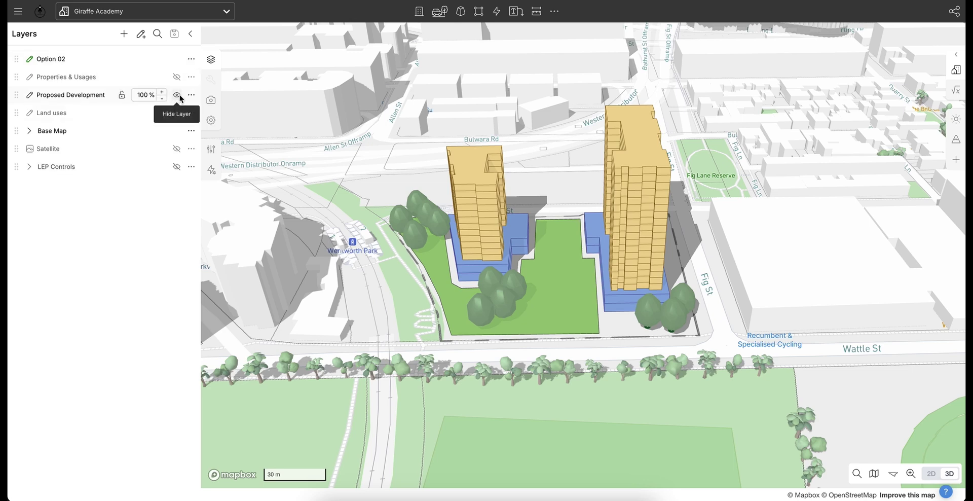
pyautogui.click(176, 96)
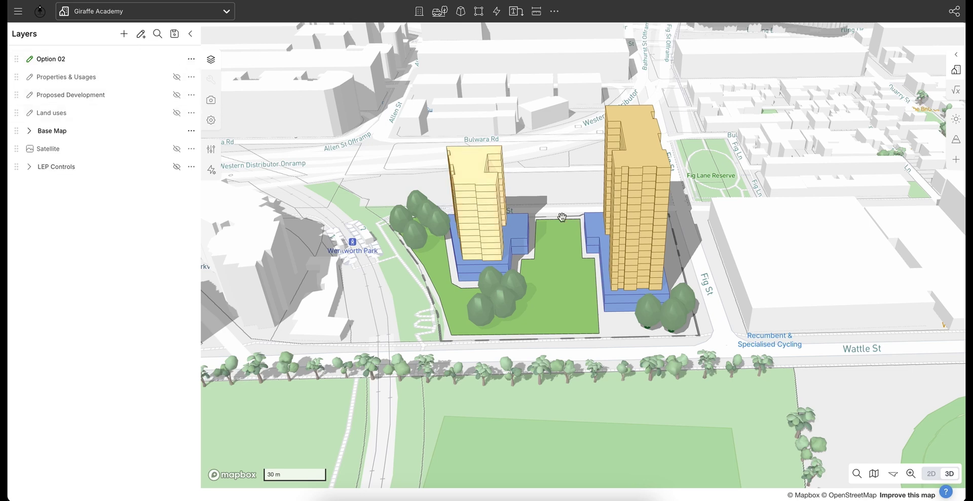
pyautogui.click(614, 257)
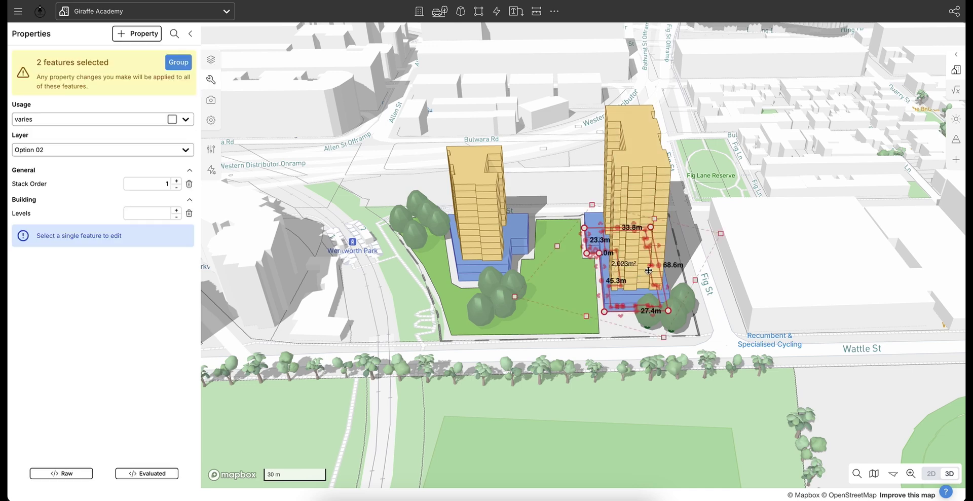
pyautogui.press('Delete')
# In 2D, extend the landscape area's two edges facing Fig St, making its sides about 98 m along Wattle St and 54 m along Jones St
pyautogui.scroll(4, 560, 276)
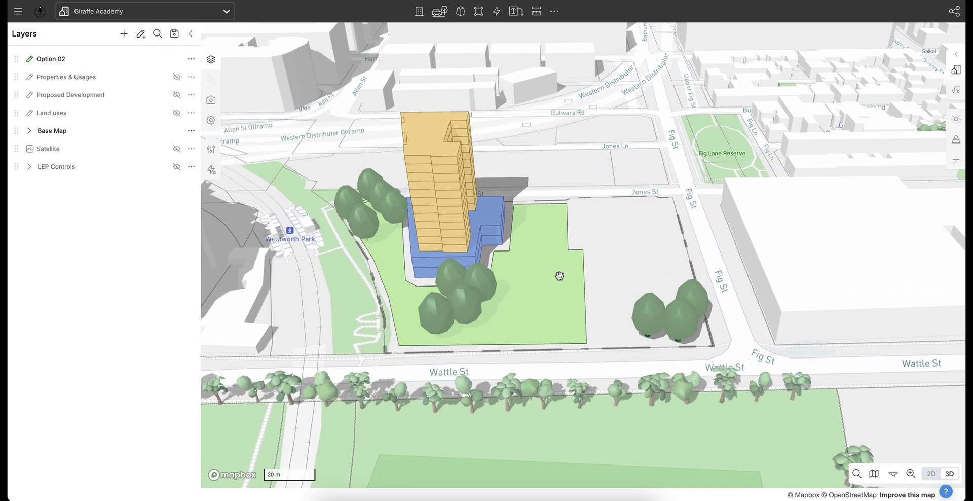
pyautogui.press('space')
pyautogui.click(564, 277)
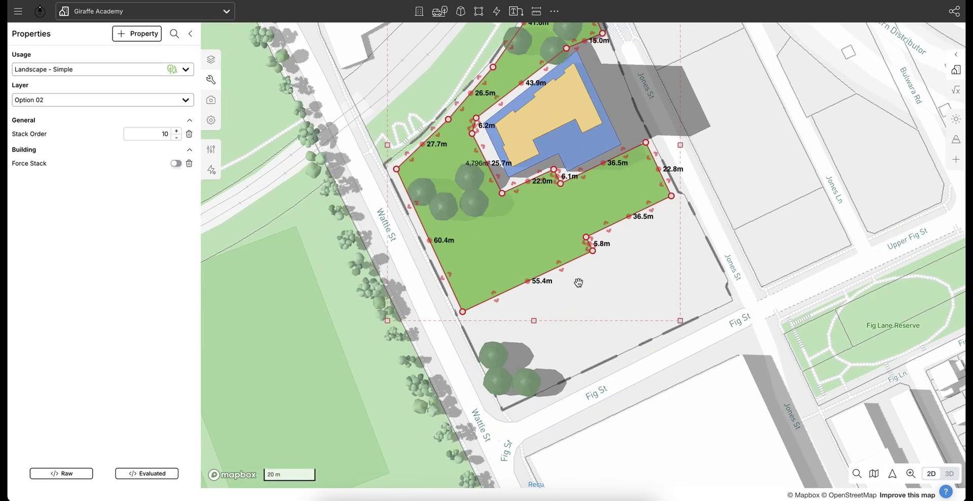
pyautogui.scroll(2, 561, 282)
pyautogui.moveTo(557, 267); pyautogui.dragTo(589, 392)
pyautogui.moveTo(620, 217); pyautogui.dragTo(653, 331)
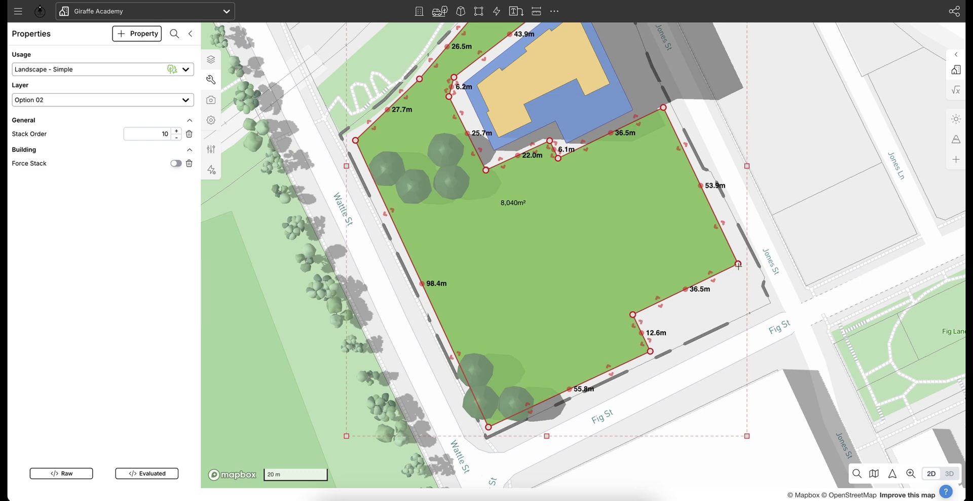
# Remove the notch points from the landscape's Fig St edge and move its Jones St corner outward, making that side about 67 m long
pyautogui.moveTo(633, 314); pyautogui.dragTo(632, 311)
pyautogui.doubleClick(633, 312)
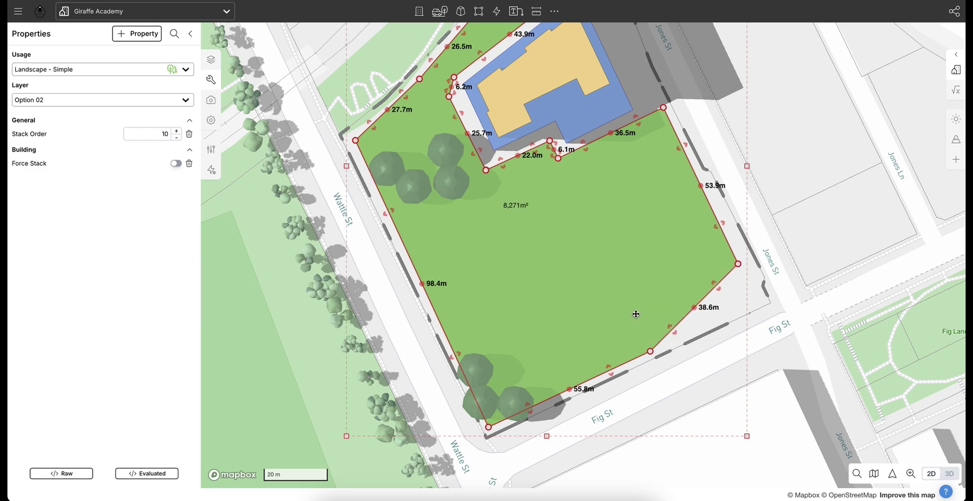
pyautogui.moveTo(737, 264); pyautogui.dragTo(756, 301)
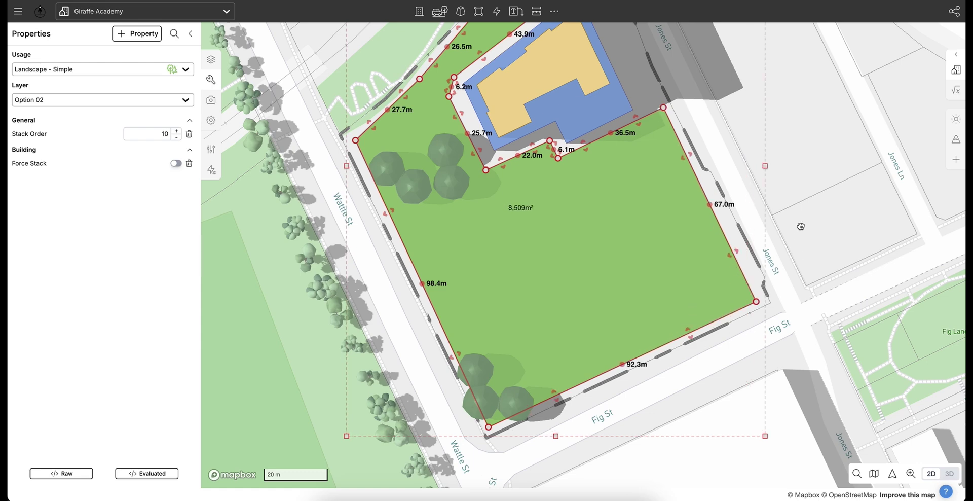
pyautogui.press('Escape')
# Compare the two schemes in 3D by switching visibility between the Option 02 and Proposed Development layers, ending with only Option 02 shown
pyautogui.moveTo(684, 288); pyautogui.dragTo(671, 264, button='right')
pyautogui.scroll(-2, 736, 280)
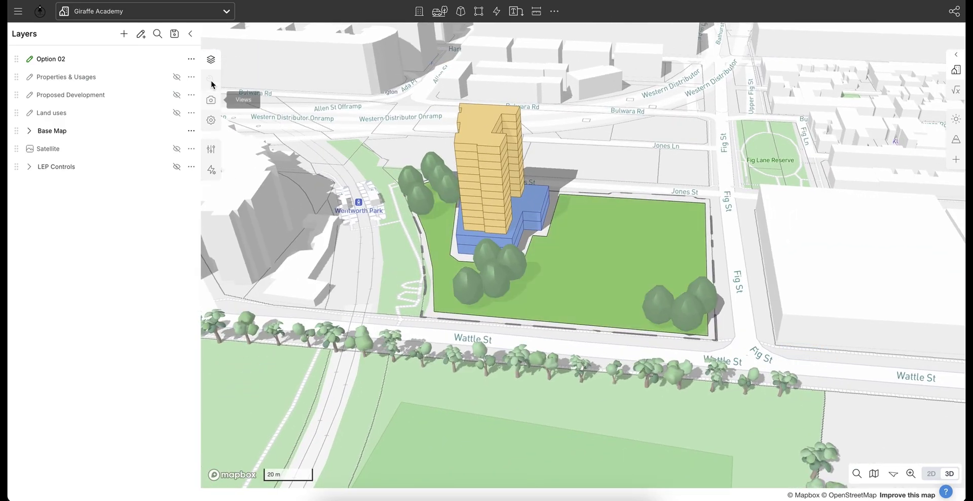
pyautogui.click(176, 60)
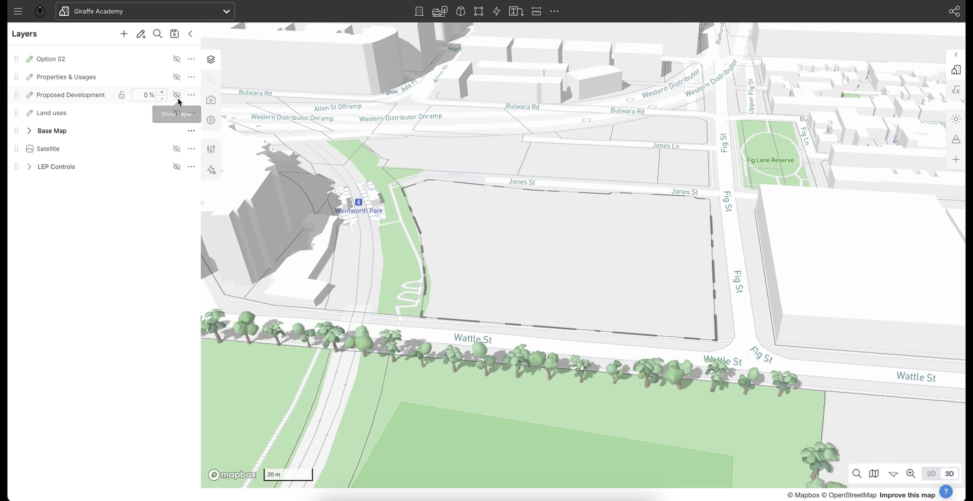
pyautogui.click(176, 95)
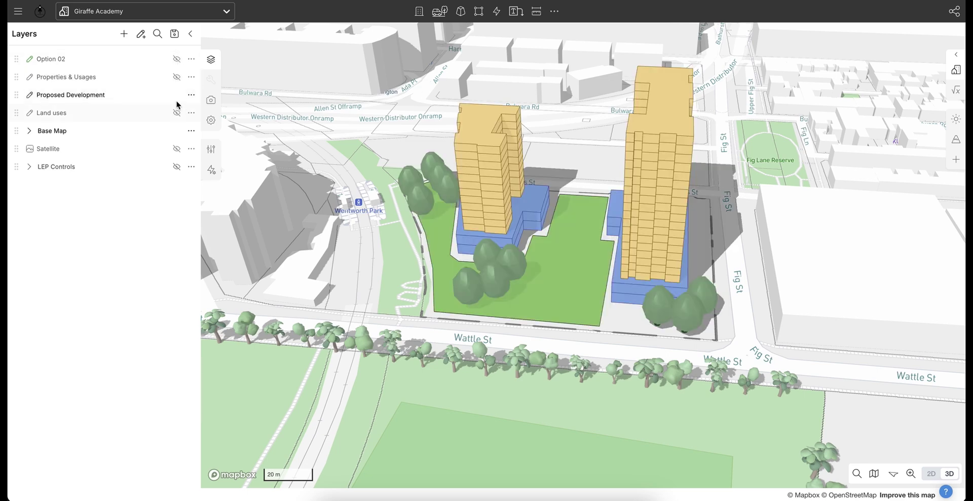
pyautogui.click(177, 95)
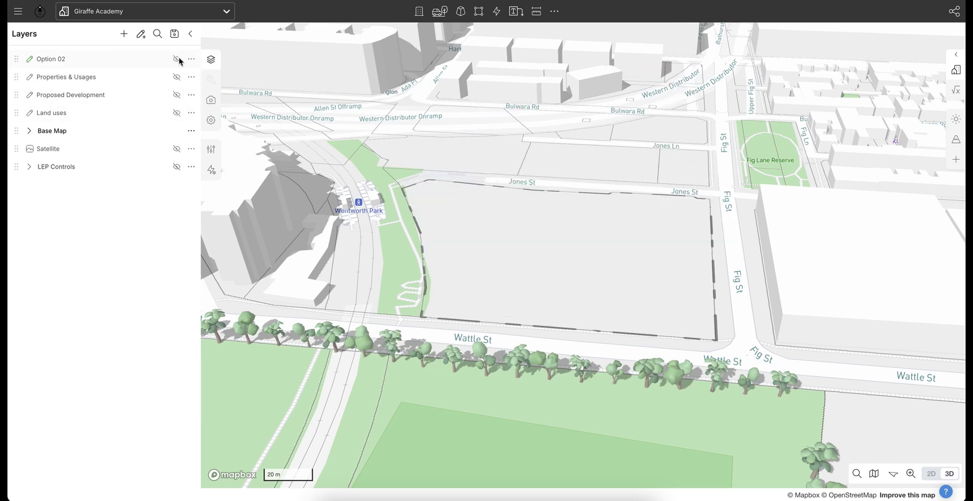
pyautogui.click(178, 60)
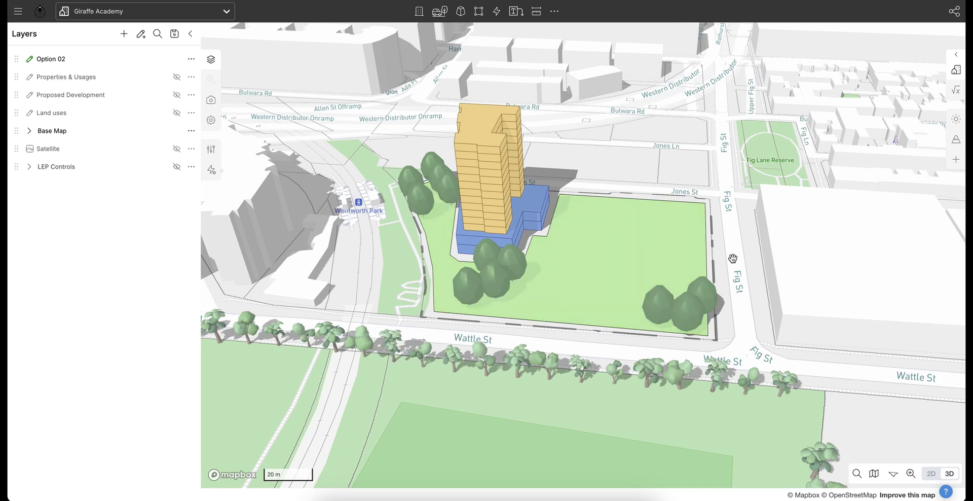
# Save the angled 3D view of the scheme from the Wattle St side as a view titled Option 02, including layer visibility
pyautogui.moveTo(671, 231); pyautogui.dragTo(649, 232, button='right')
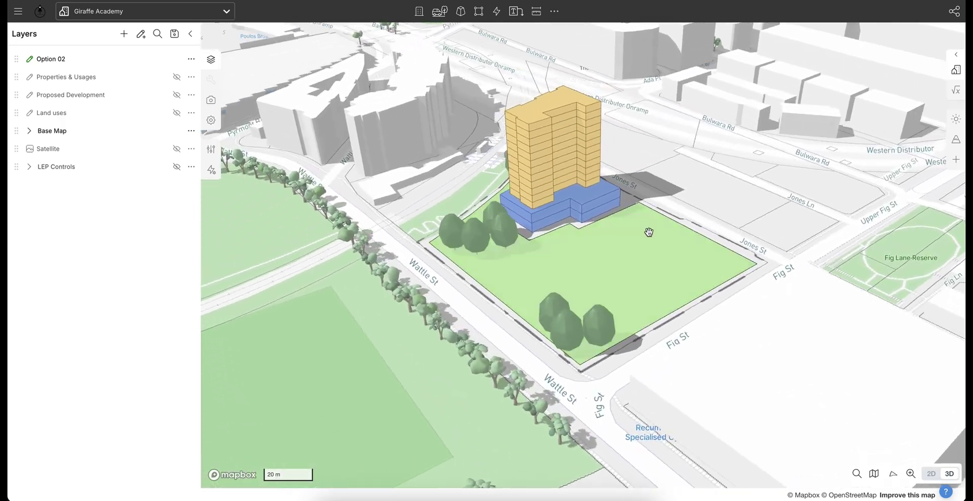
pyautogui.moveTo(715, 180); pyautogui.dragTo(725, 309, button='right')
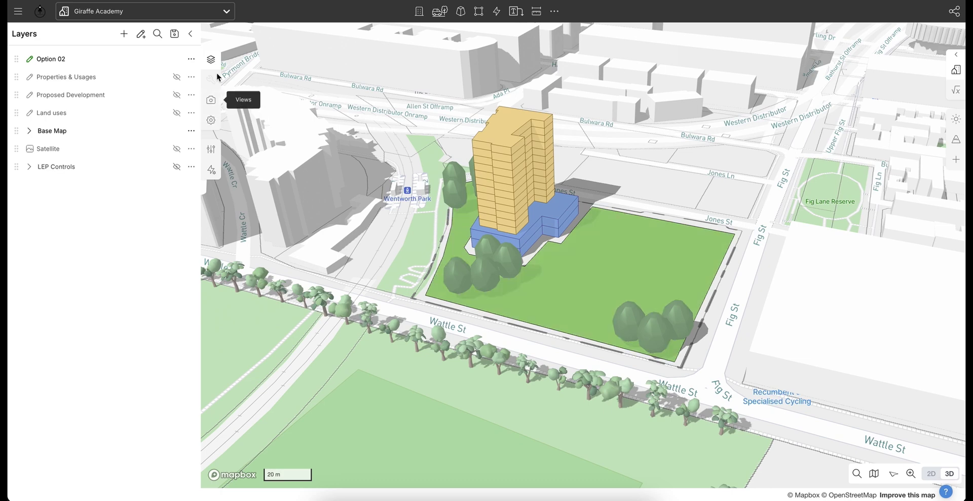
pyautogui.click(214, 104)
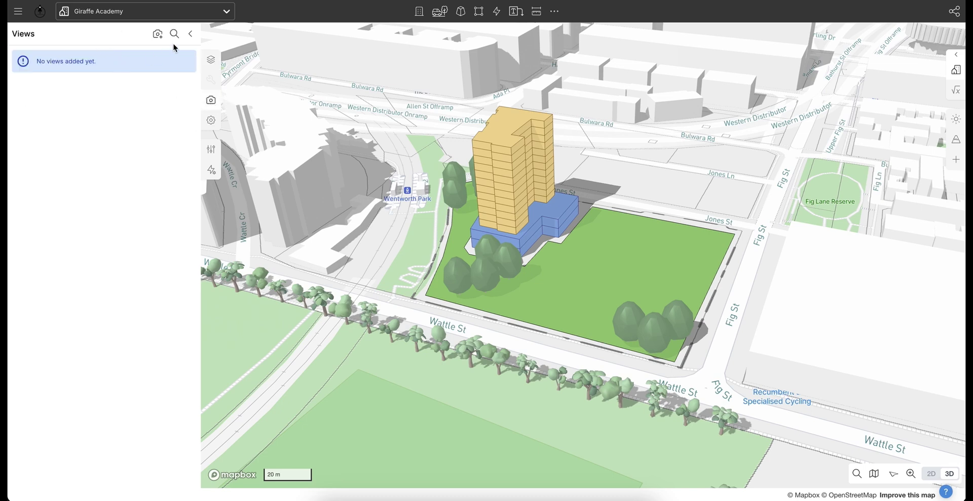
pyautogui.click(157, 35)
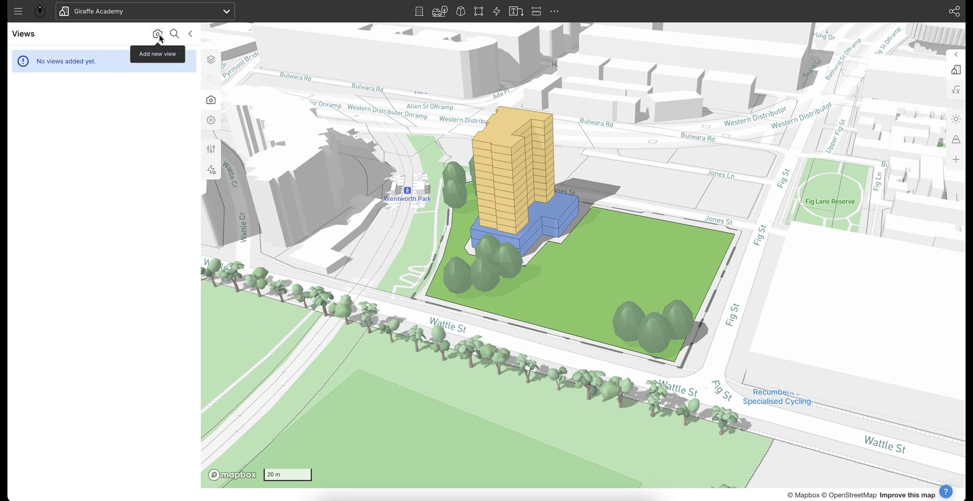
pyautogui.click(155, 35)
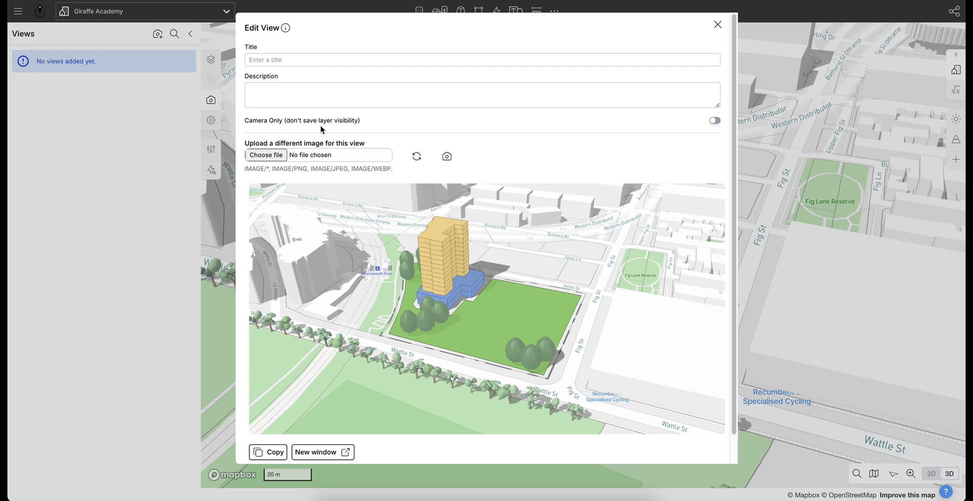
pyautogui.click(278, 61)
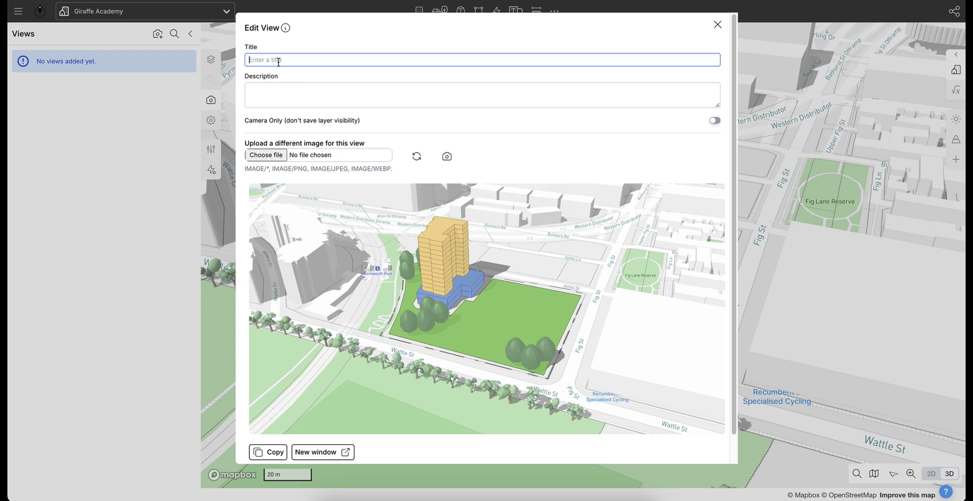
pyautogui.write('Option 02')
pyautogui.click(319, 88)
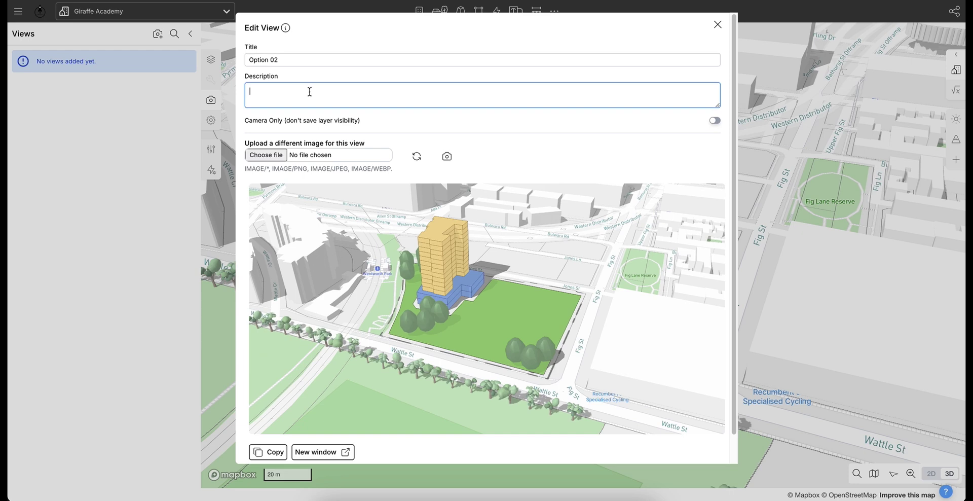
pyautogui.scroll(-2, 478, 150)
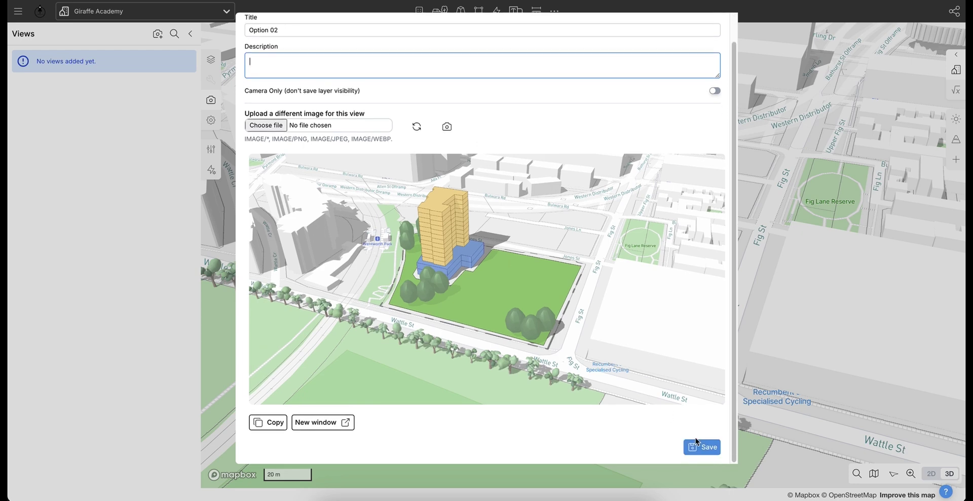
pyautogui.click(703, 449)
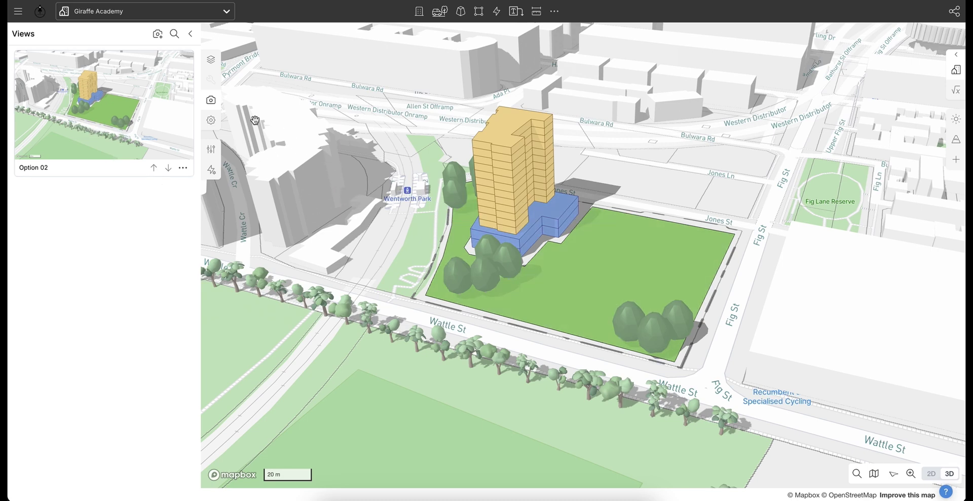
# Hide the Option 02 layer and show the Proposed Development layer
pyautogui.click(211, 62)
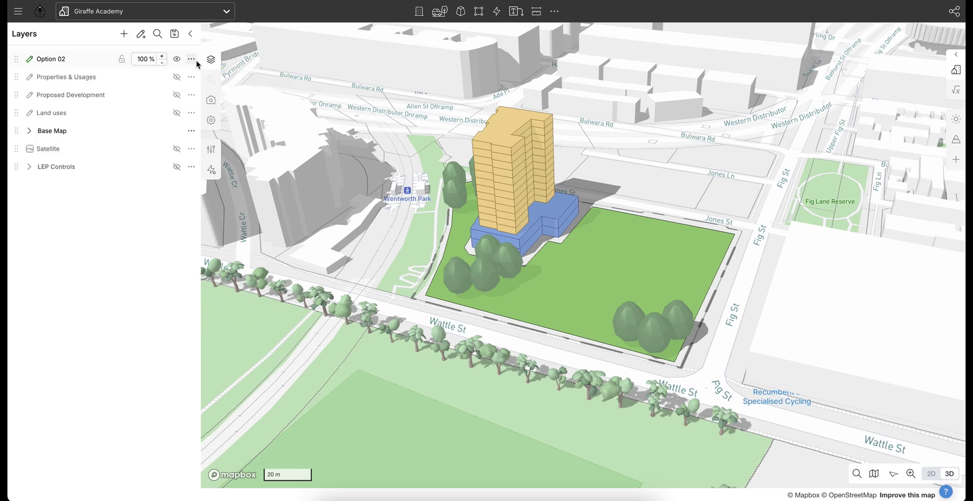
pyautogui.click(176, 59)
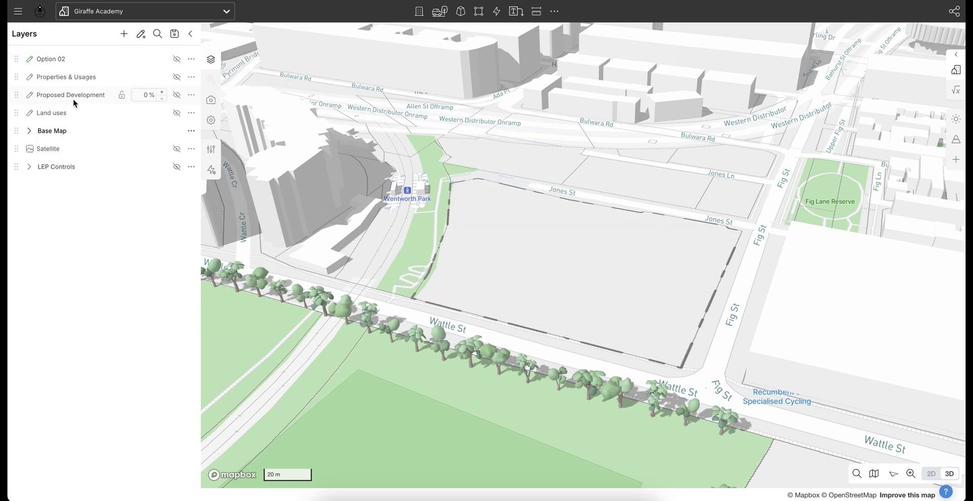
pyautogui.click(177, 97)
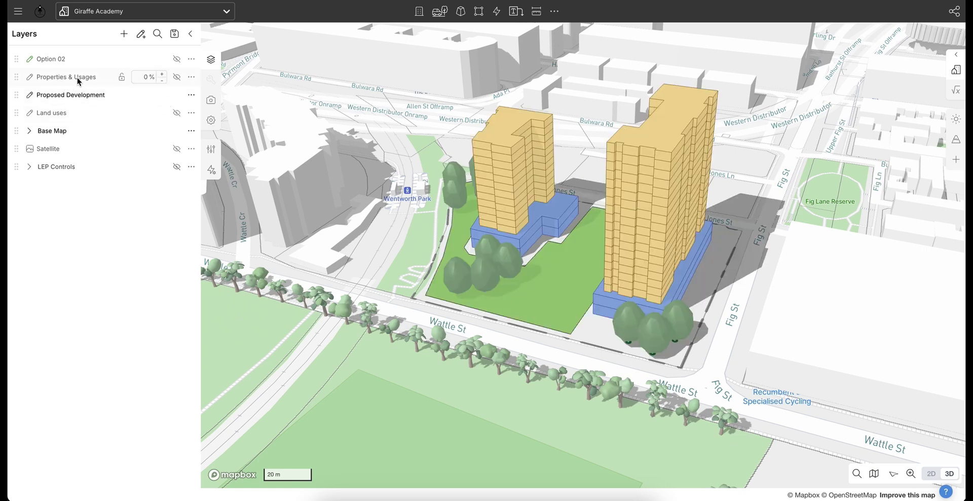
# Delete the Properties & Usages layer together with its features
pyautogui.click(193, 79)
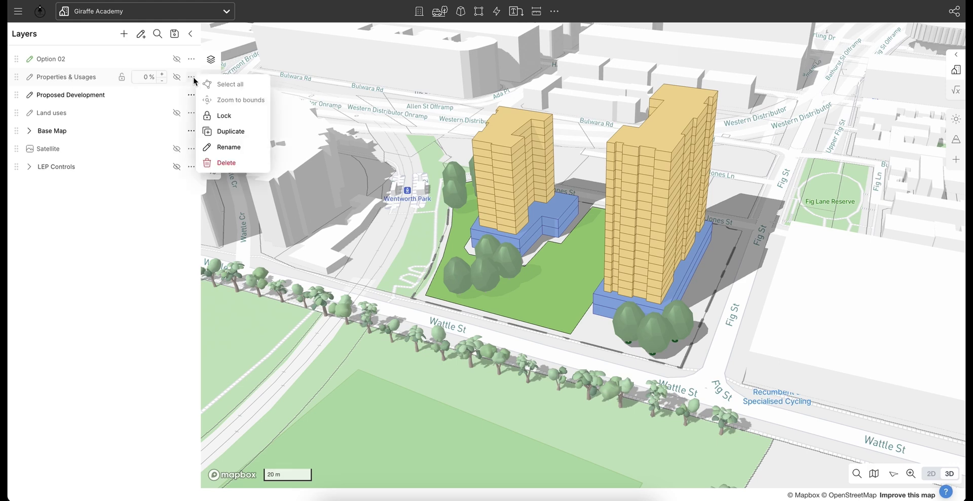
pyautogui.click(223, 162)
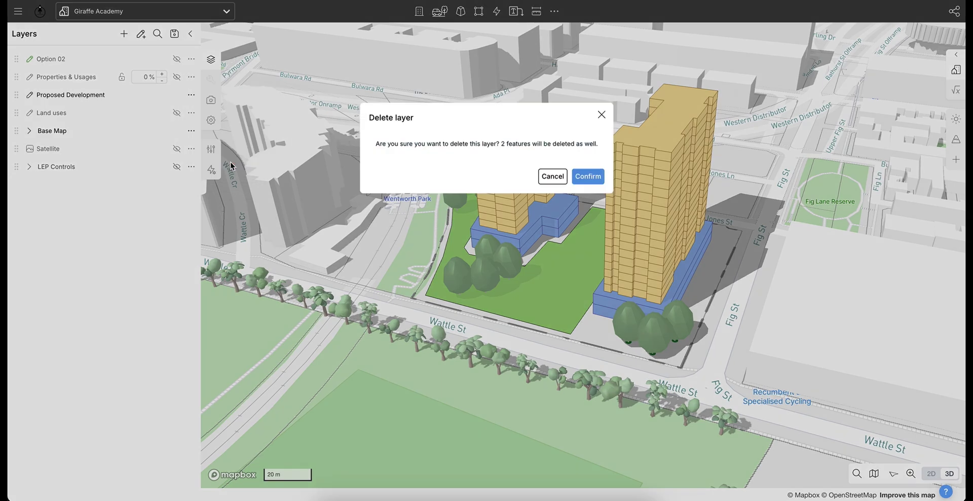
pyautogui.click(587, 176)
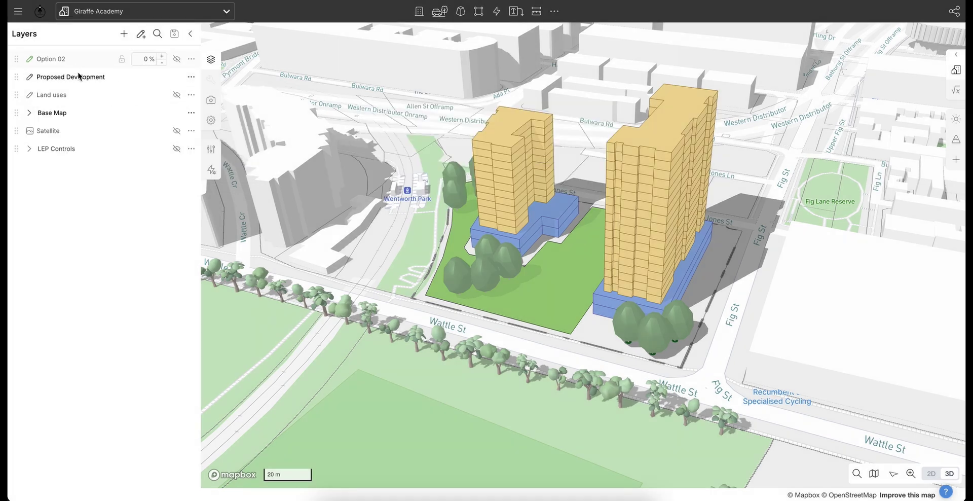
# Save the current view of the Proposed Development scheme as a new view titled Option 01
pyautogui.click(212, 102)
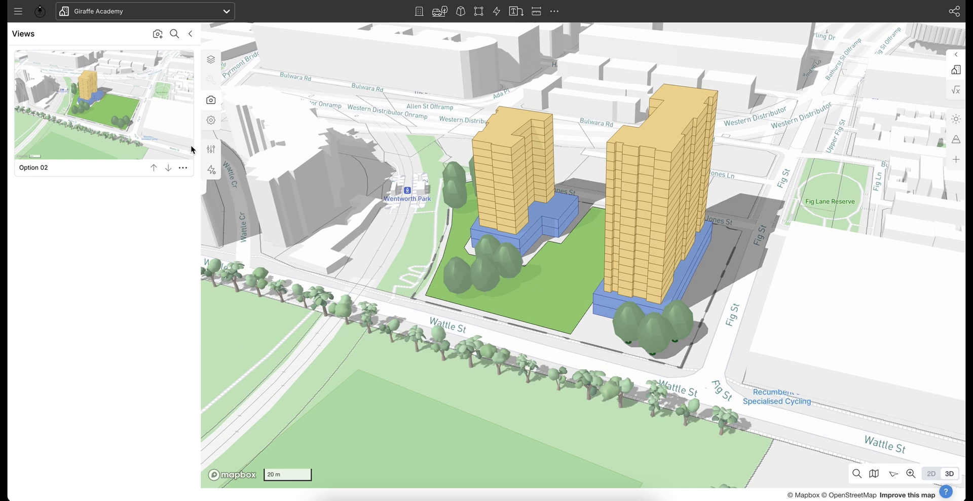
pyautogui.click(158, 33)
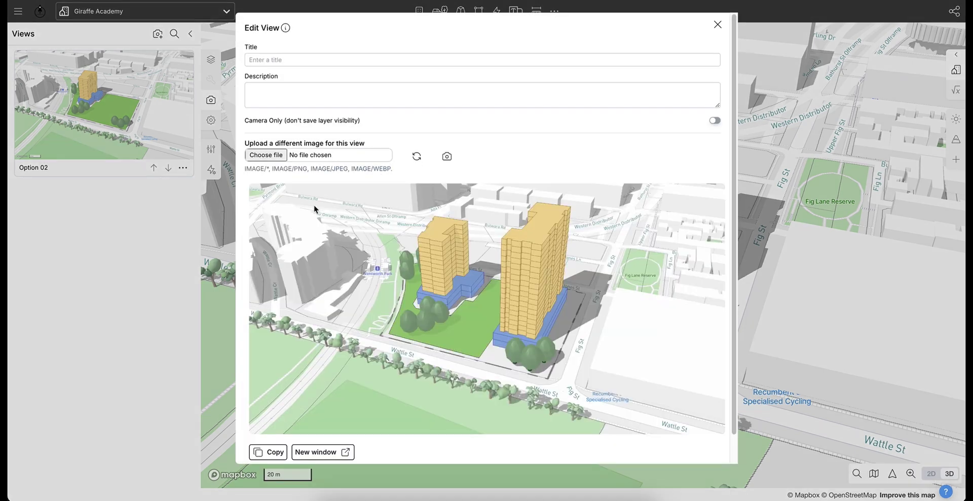
pyautogui.click(294, 59)
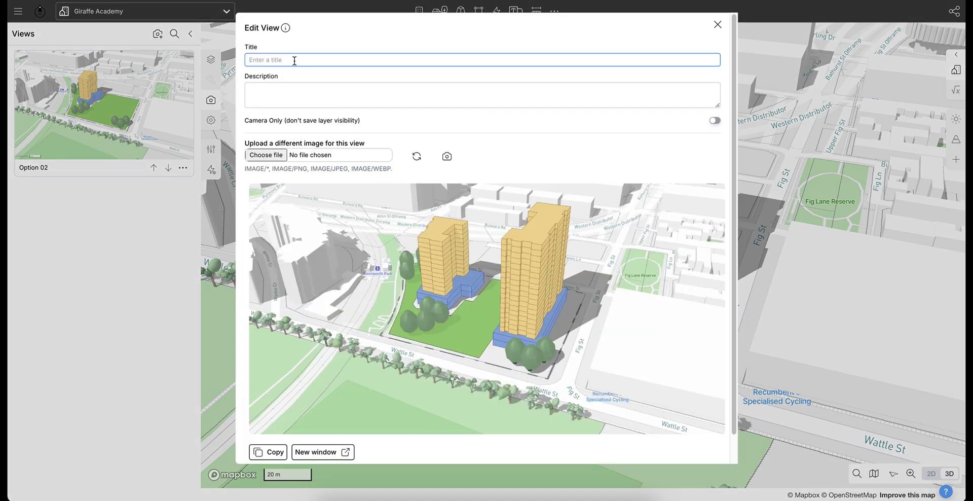
pyautogui.write('Option 01')
pyautogui.click(328, 86)
pyautogui.scroll(-2, 442, 204)
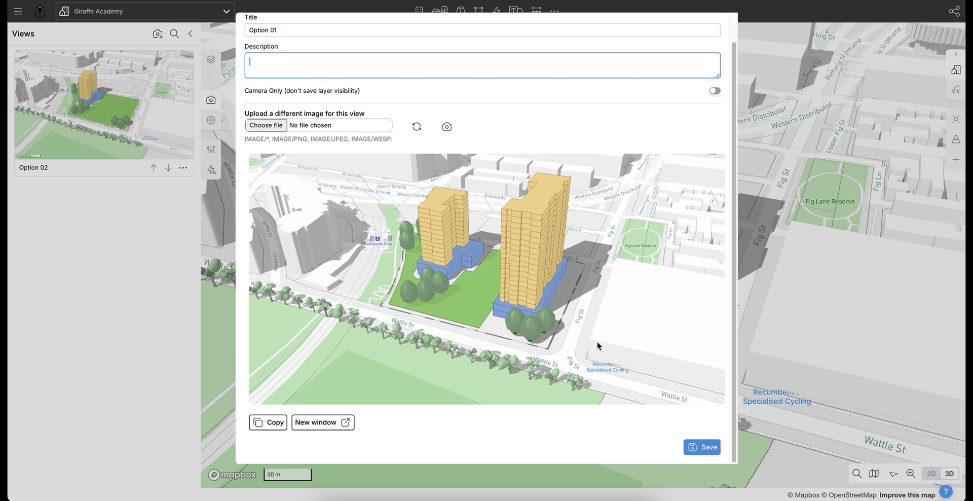
pyautogui.click(691, 445)
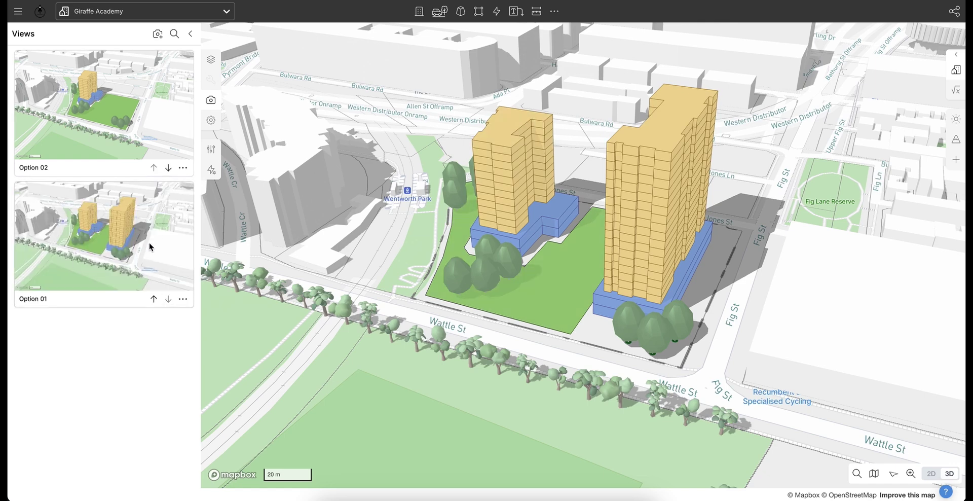
# Compare the saved Option 02 and Option 01 views on the map, and move Option 01 above Option 02 in the view list
pyautogui.moveTo(200, 327); pyautogui.dragTo(180, 325)
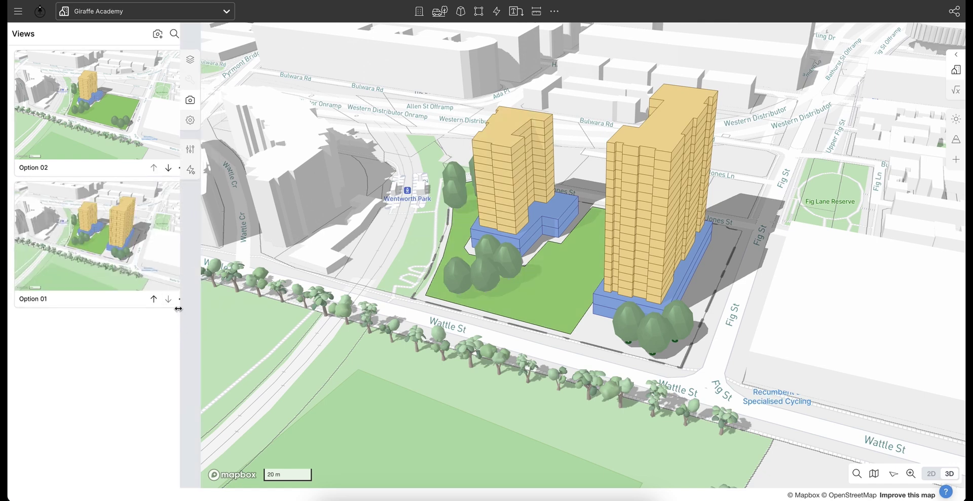
pyautogui.click(97, 99)
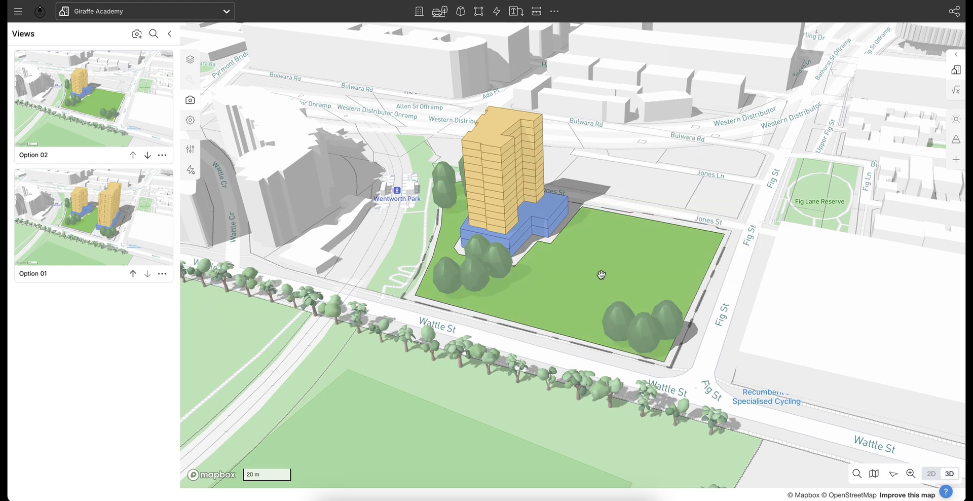
pyautogui.click(95, 214)
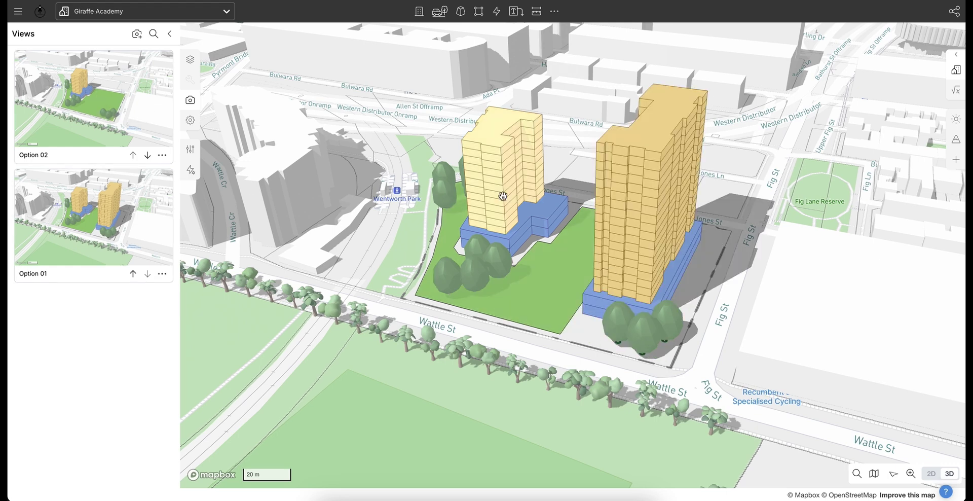
pyautogui.click(103, 103)
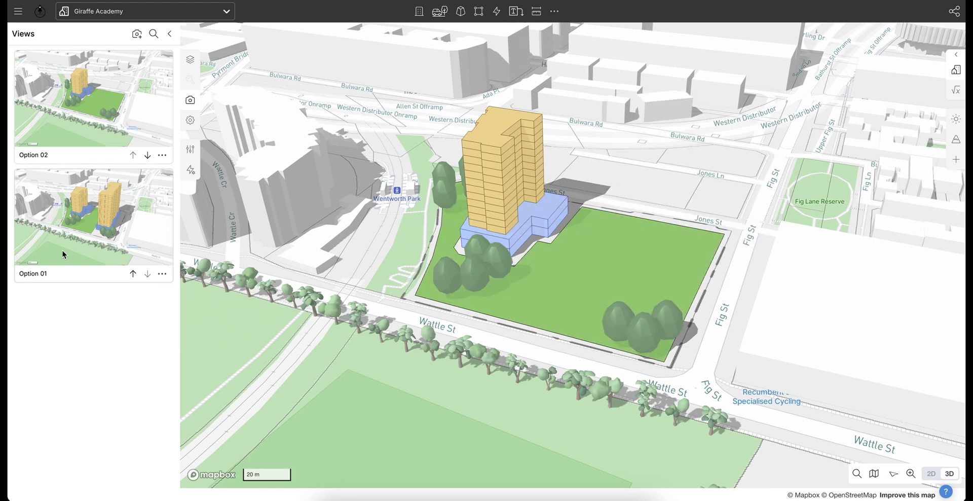
pyautogui.click(133, 273)
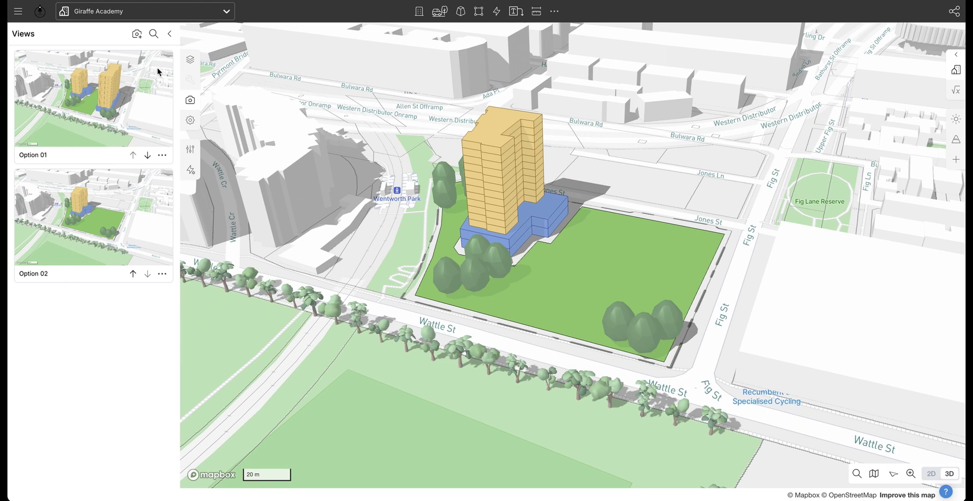
# Show the Proposed Development layer instead of Option 02 and move it above Option 02 in the layer order
pyautogui.click(191, 61)
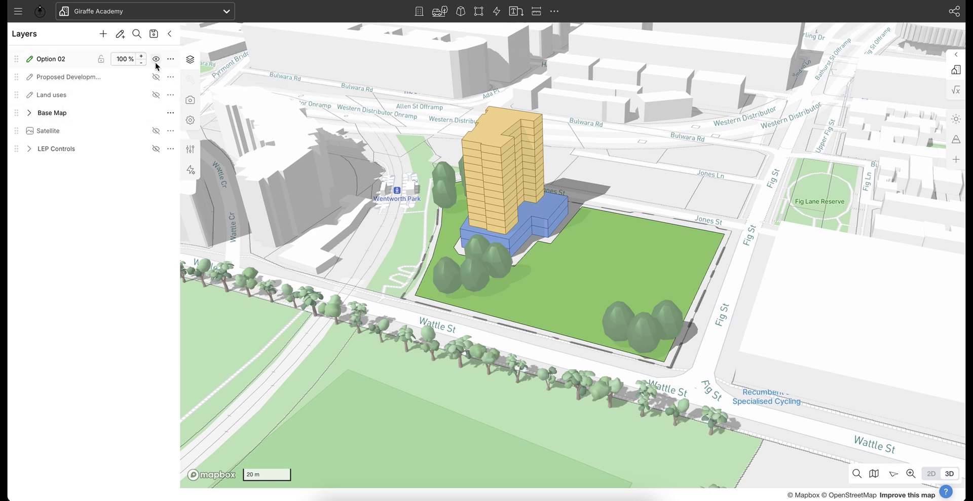
pyautogui.click(156, 59)
pyautogui.click(156, 77)
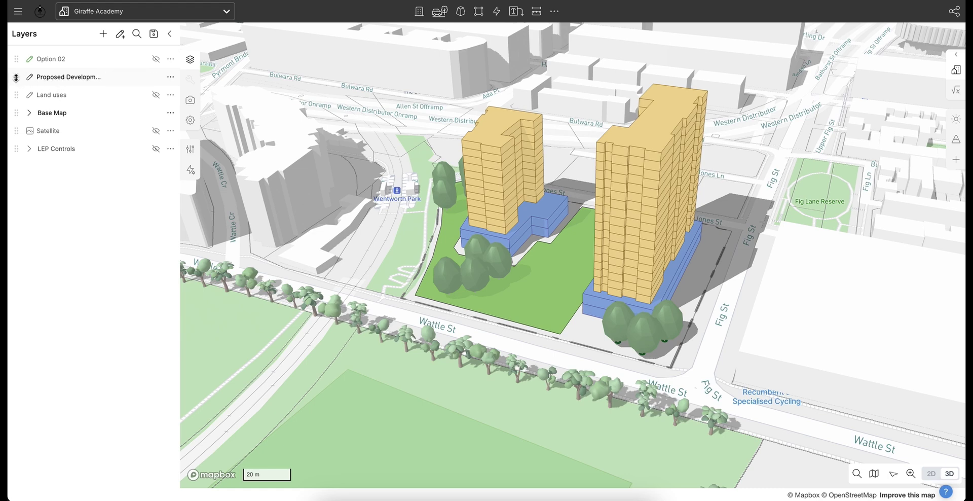
pyautogui.moveTo(16, 77); pyautogui.dragTo(19, 58)
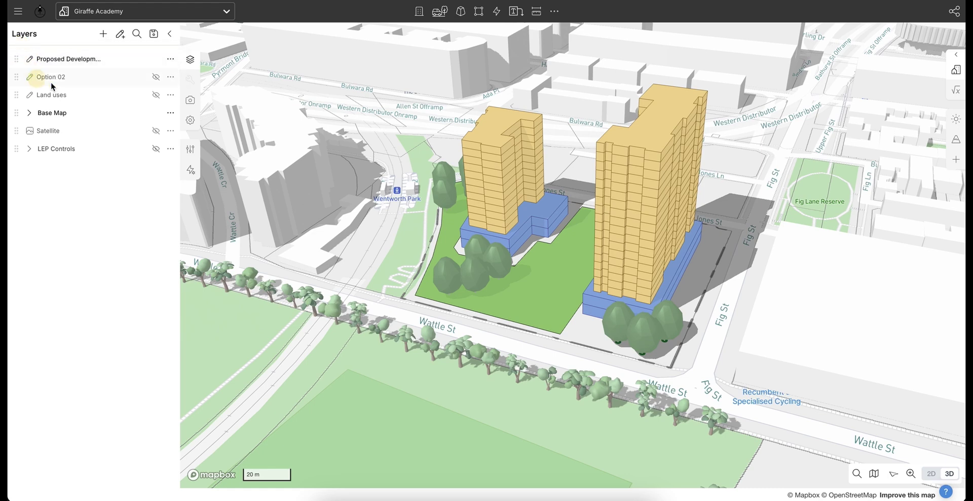
# Activate the Proposed Development layer and draw a Major Arrow about 110 m long across the green space between the towers to Wattle St
pyautogui.click(30, 59)
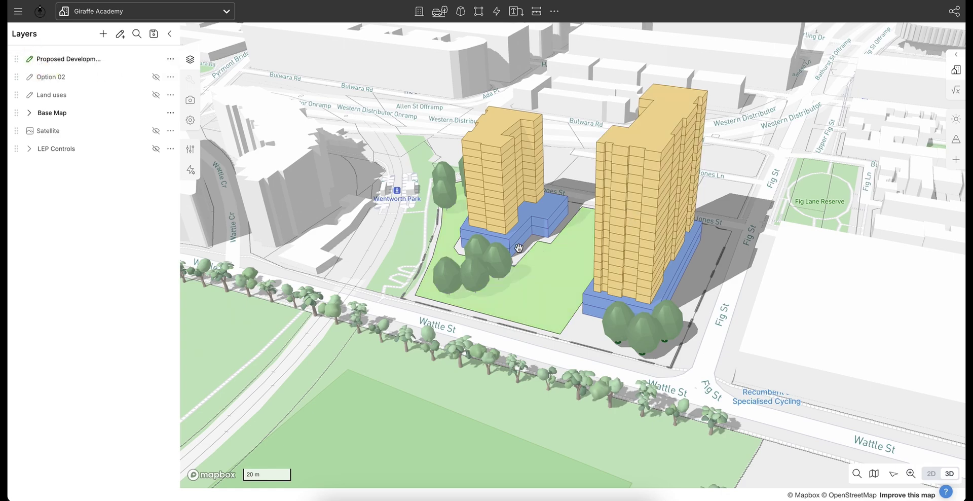
pyautogui.moveTo(519, 248); pyautogui.dragTo(484, 232, button='right')
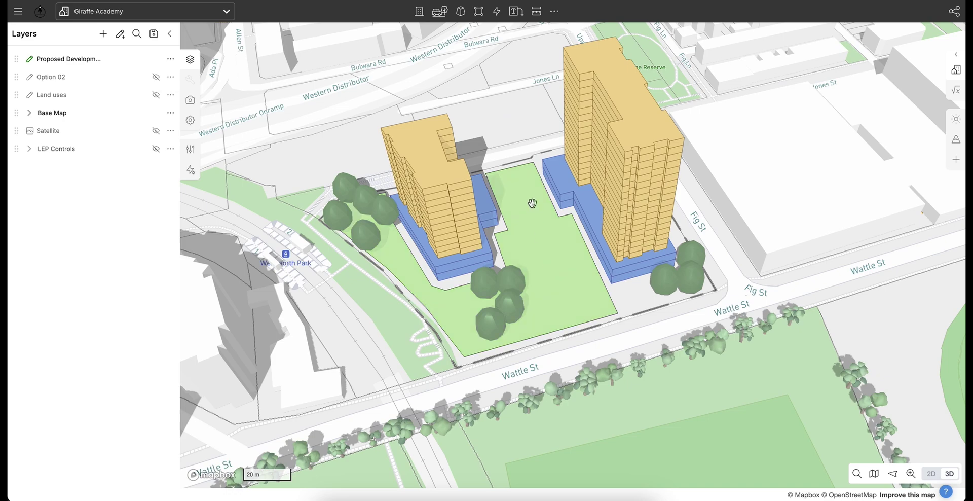
pyautogui.moveTo(532, 202); pyautogui.dragTo(464, 185, button='right')
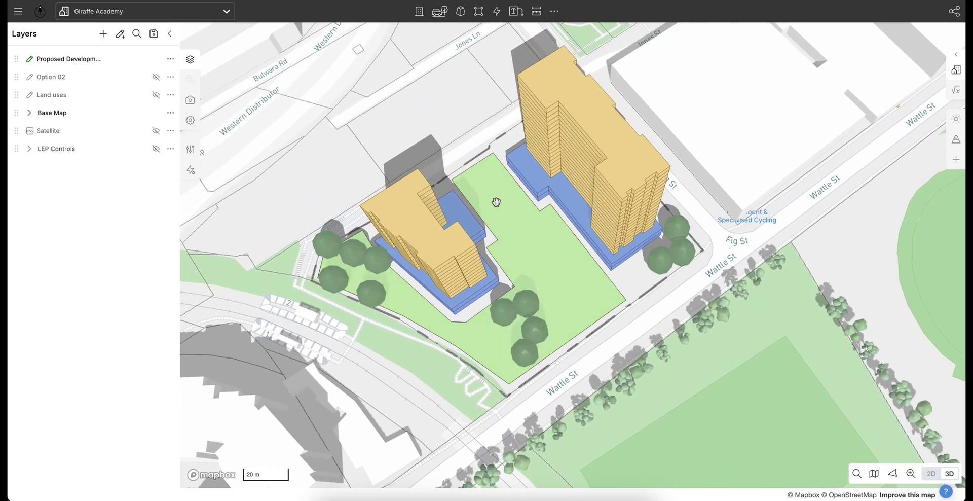
pyautogui.scroll(-1, 494, 183)
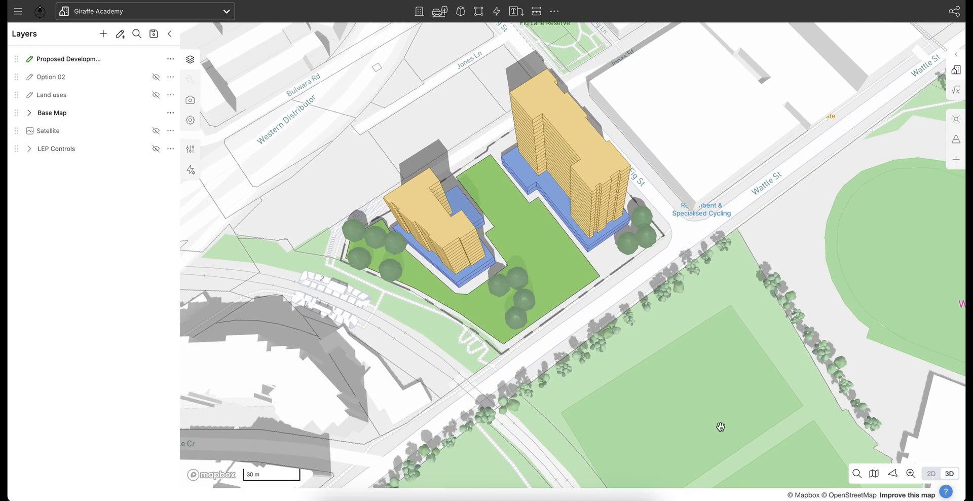
pyautogui.scroll(3, 530, 219)
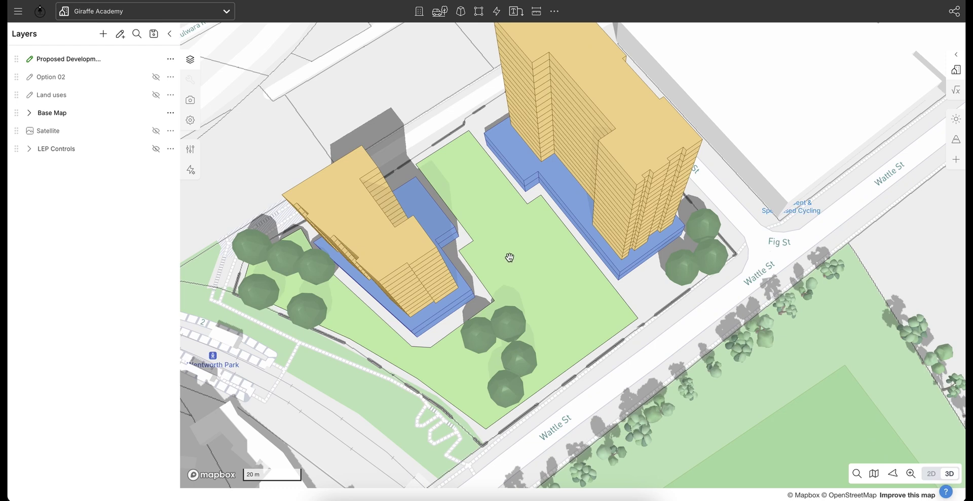
pyautogui.click(517, 14)
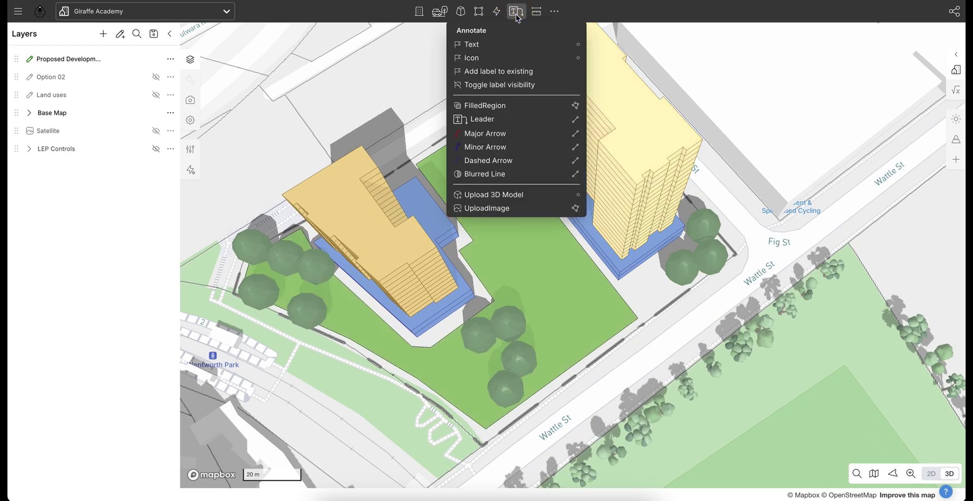
pyautogui.click(500, 135)
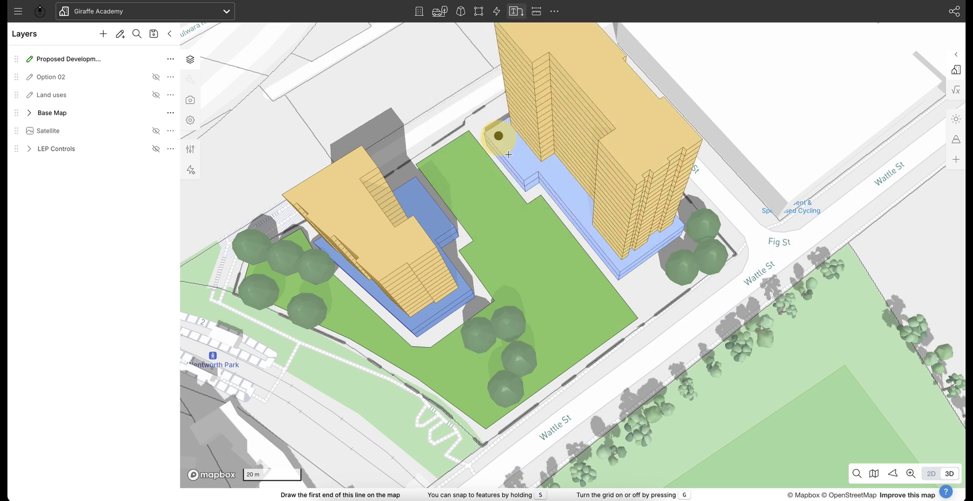
pyautogui.click(426, 133)
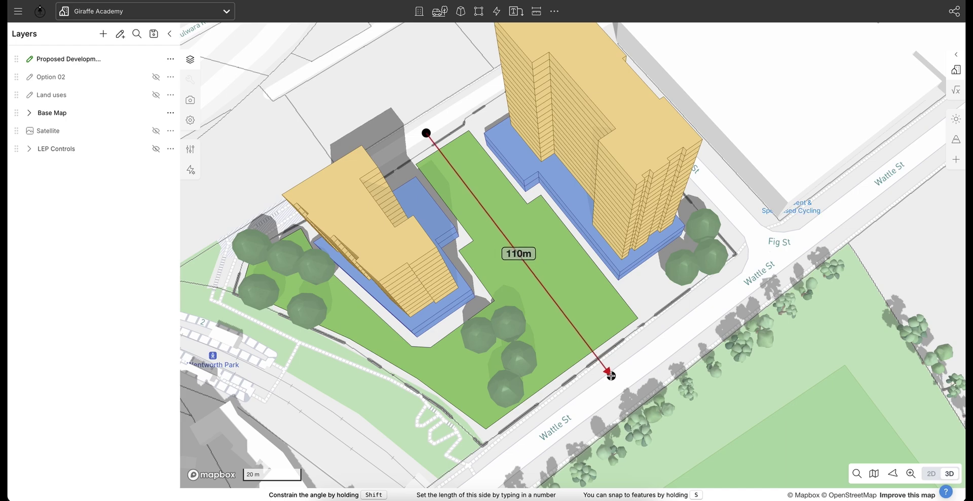
pyautogui.doubleClick(610, 374)
# Change the arrow's line color to green #4ea359 and deselect it
pyautogui.moveTo(564, 280); pyautogui.dragTo(566, 250, button='right')
pyautogui.moveTo(521, 282); pyautogui.dragTo(537, 251, button='right')
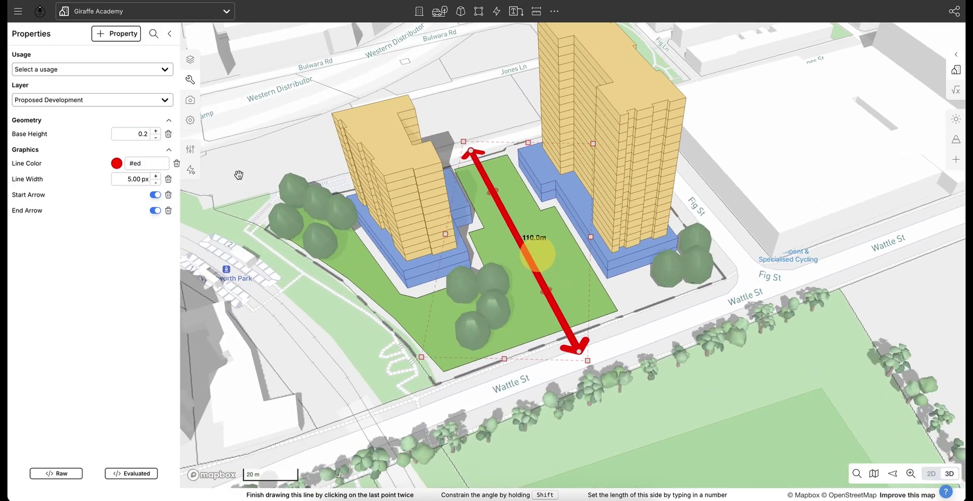
pyautogui.click(116, 163)
pyautogui.click(107, 305)
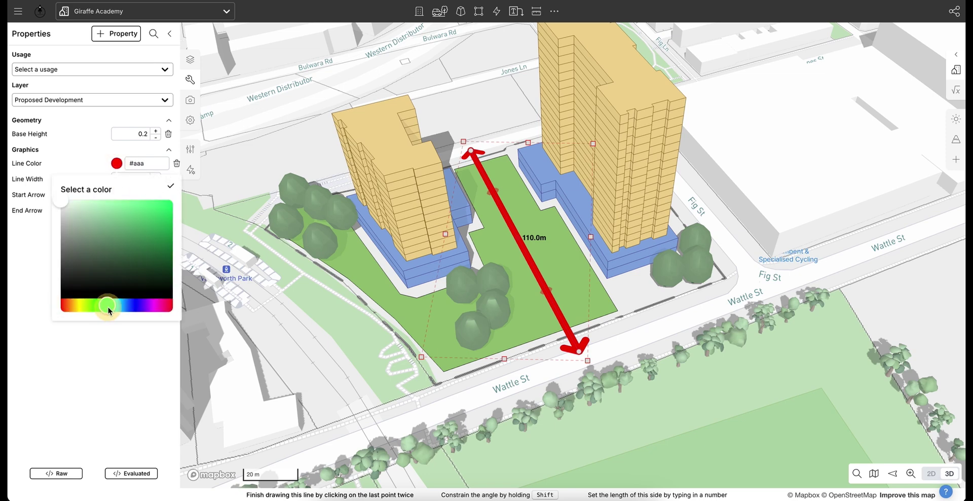
pyautogui.click(119, 232)
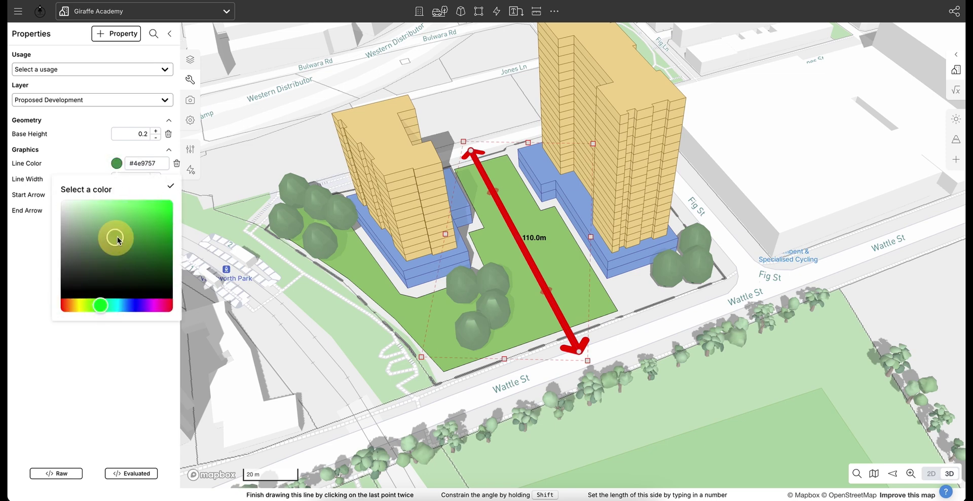
pyautogui.click(170, 186)
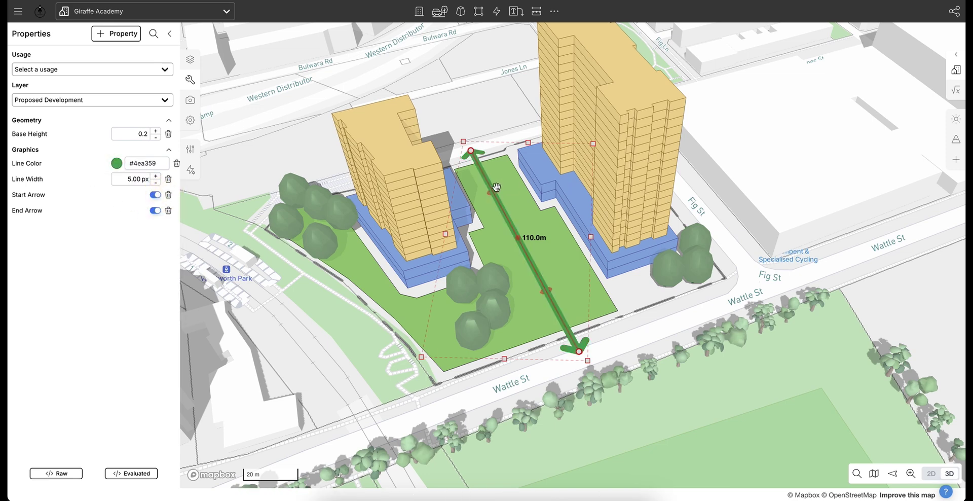
pyautogui.click(629, 298)
# Place a text annotation at the middle of the green arrow reading "Park connection"
pyautogui.moveTo(606, 347); pyautogui.dragTo(591, 334, button='right')
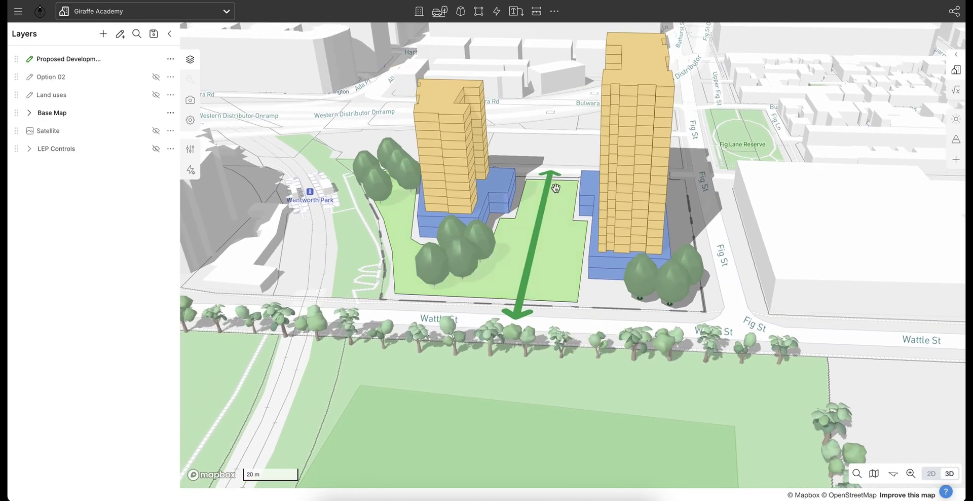
pyautogui.moveTo(556, 188); pyautogui.dragTo(551, 261, button='right')
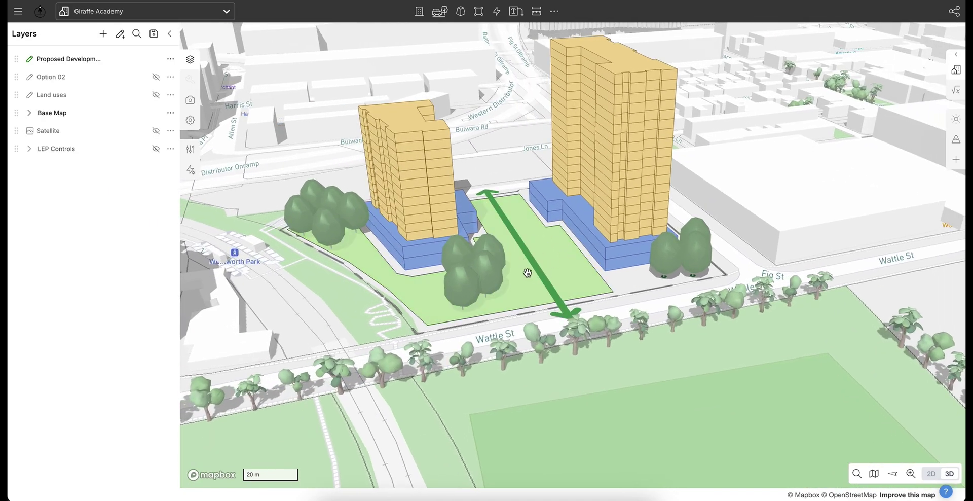
pyautogui.click(518, 10)
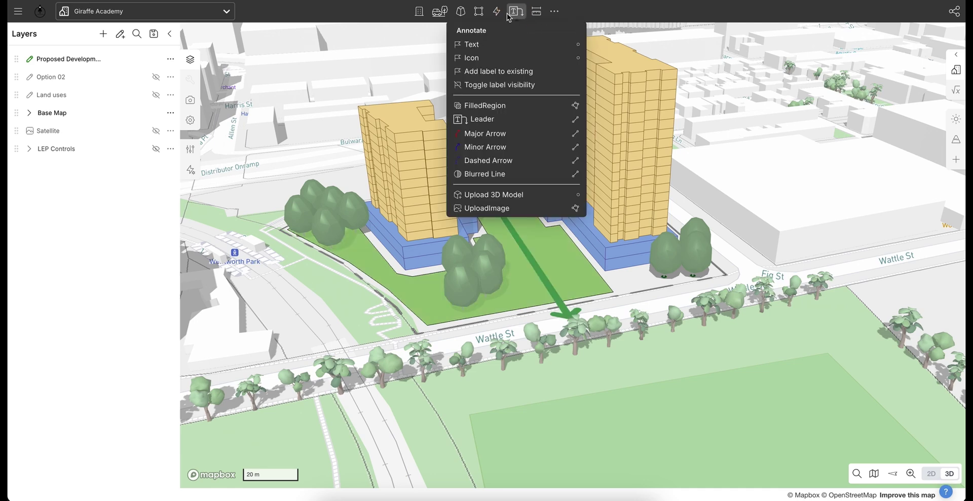
pyautogui.click(475, 44)
pyautogui.click(520, 242)
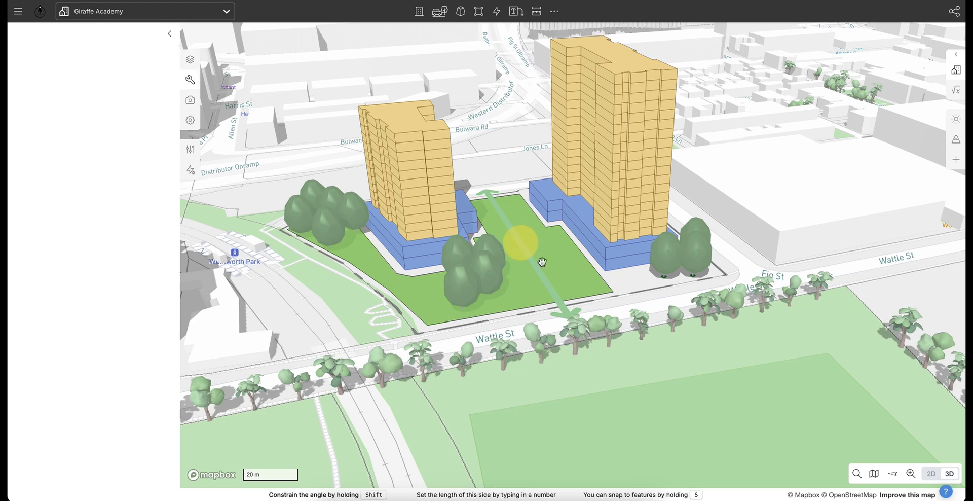
pyautogui.doubleClick(120, 166)
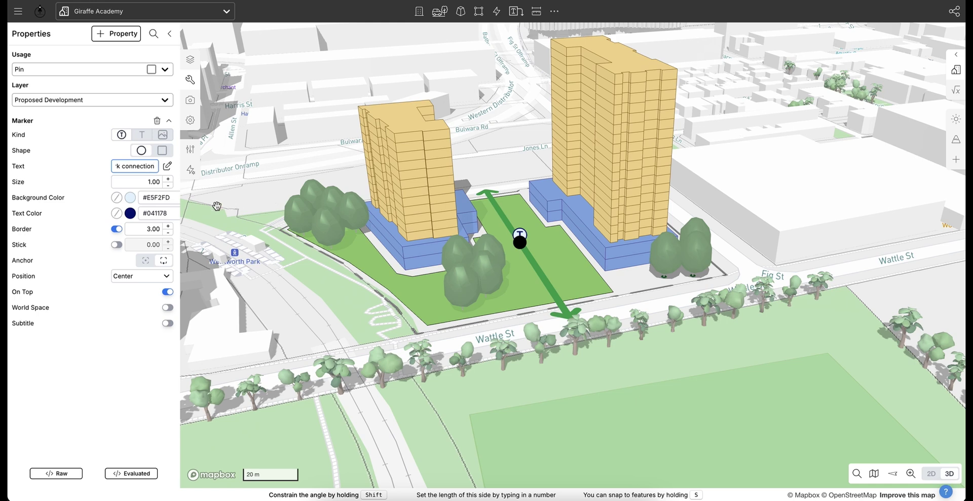
# Set the Park connection label's background color to green #4c8044 and its text color to white #ffffff
pyautogui.click(131, 197)
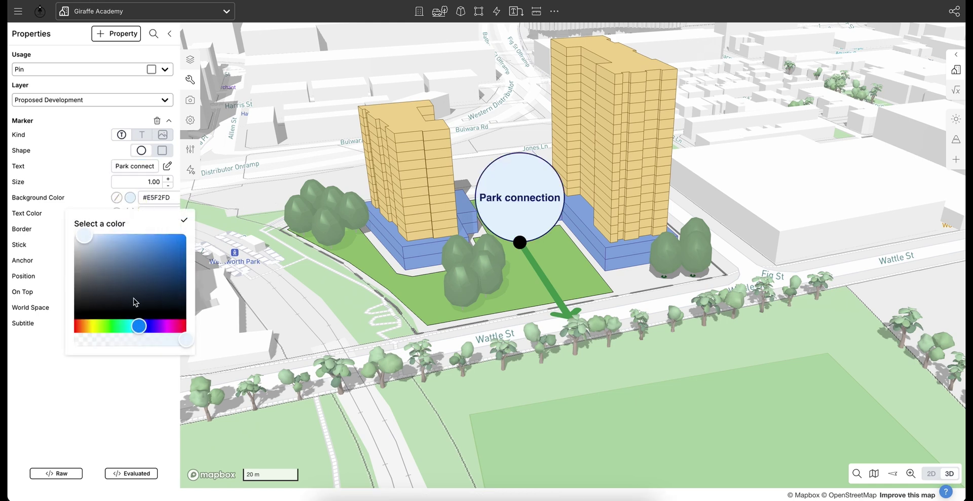
pyautogui.moveTo(124, 328); pyautogui.dragTo(108, 326)
pyautogui.moveTo(120, 276); pyautogui.dragTo(127, 273)
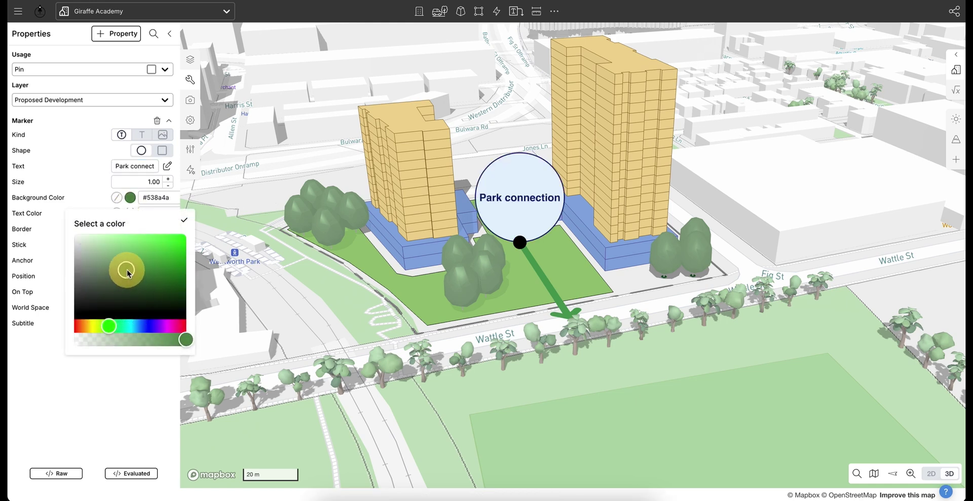
pyautogui.click(183, 219)
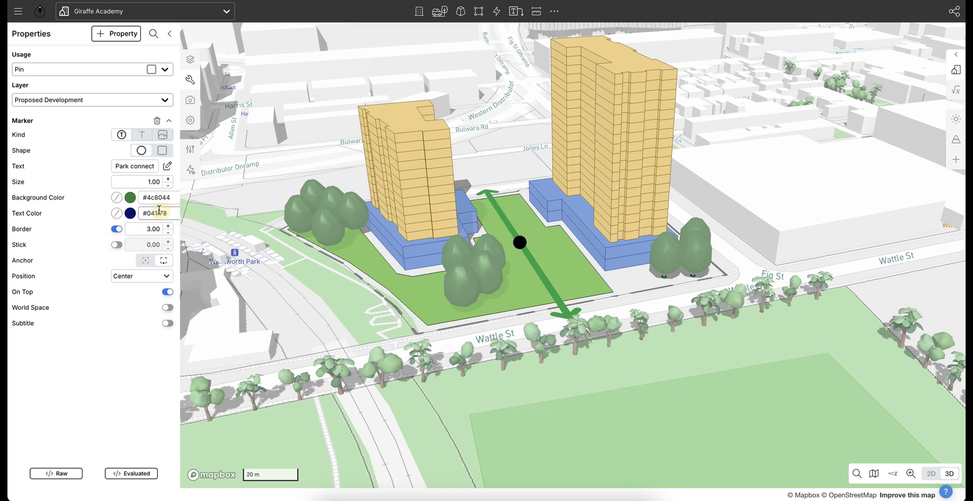
pyautogui.click(130, 213)
pyautogui.moveTo(81, 256); pyautogui.dragTo(66, 239)
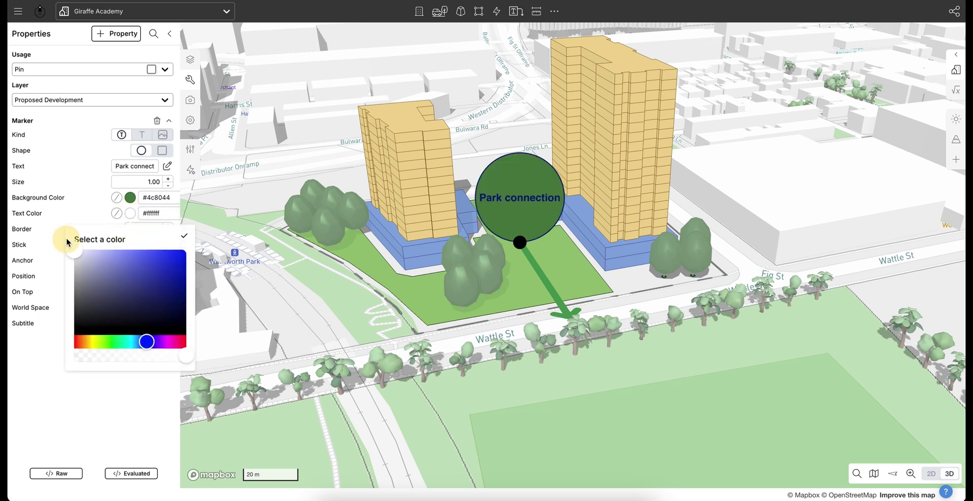
pyautogui.click(185, 236)
# Switch the Park connection label's shape from circle to rectangle and enable its stick at 10.00
pyautogui.click(162, 151)
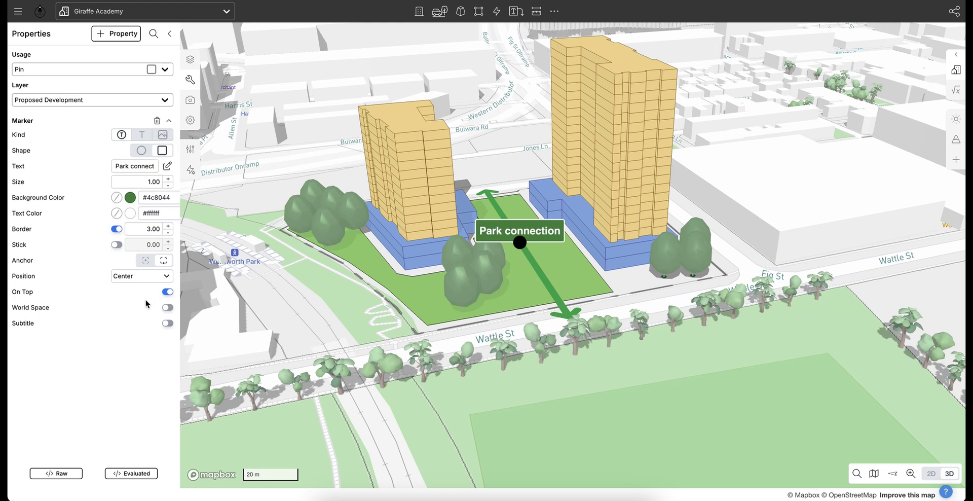
pyautogui.click(117, 244)
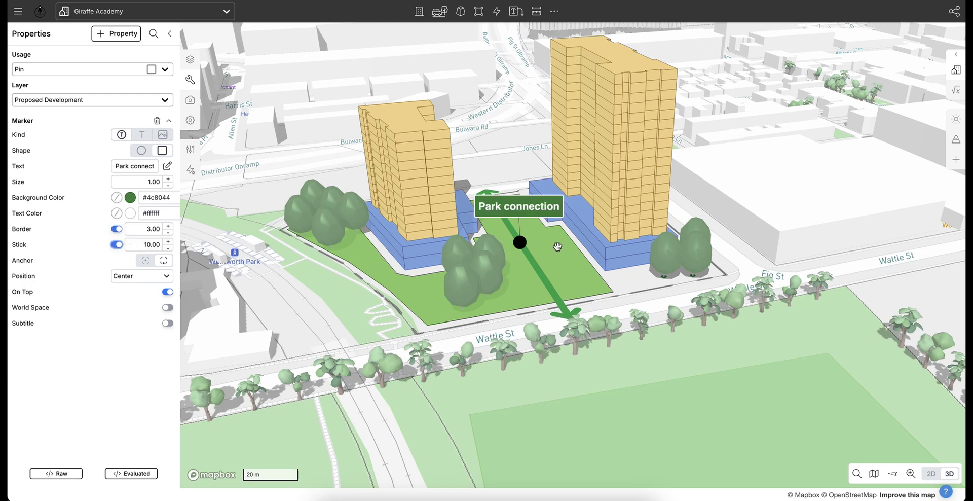
pyautogui.moveTo(558, 247)
pyautogui.mouseDown(button='right')
pyautogui.moveTo(543, 236)
pyautogui.moveTo(569, 247)
pyautogui.moveTo(557, 247)
pyautogui.mouseUp(button='right')
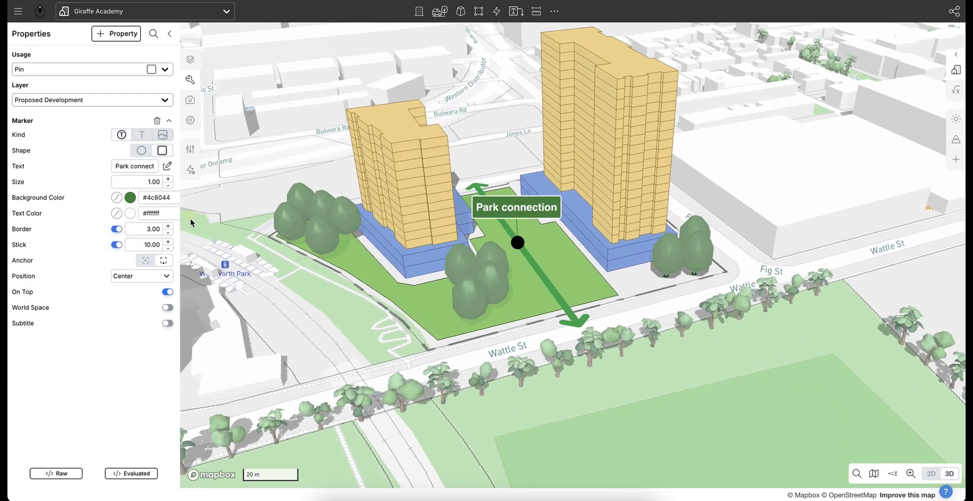
# Turn off the Park connection label's border and deselect the label
pyautogui.click(116, 229)
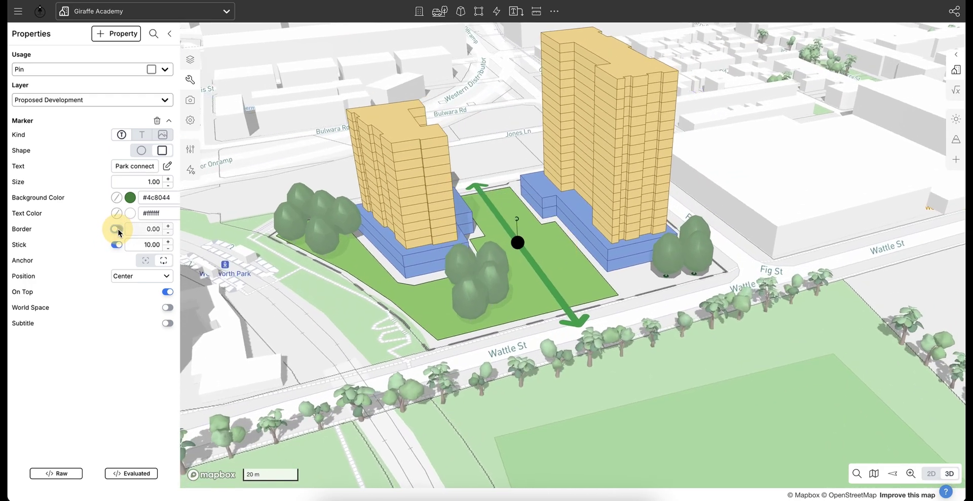
pyautogui.scroll(-1, 546, 269)
pyautogui.click(496, 153)
pyautogui.moveTo(525, 235)
pyautogui.mouseDown(button='right')
pyautogui.moveTo(568, 307)
pyautogui.moveTo(581, 284)
pyautogui.moveTo(571, 287)
pyautogui.mouseUp(button='right')
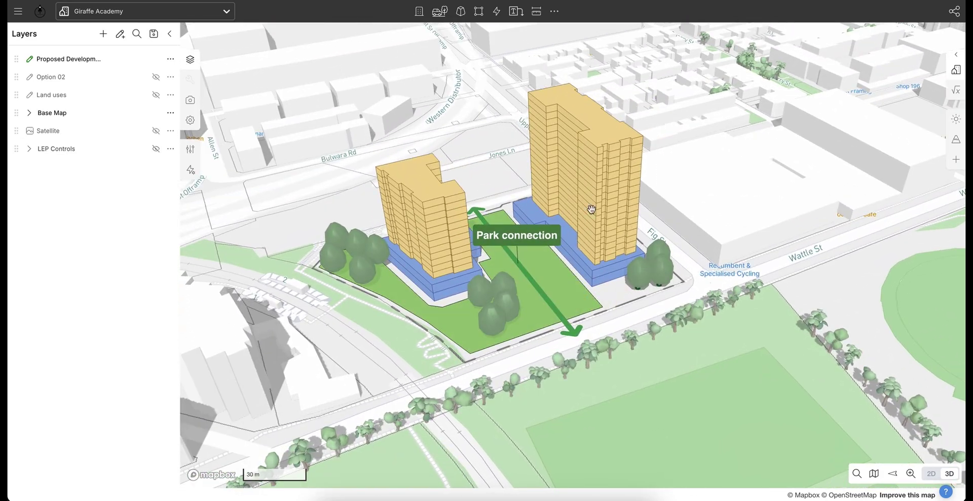